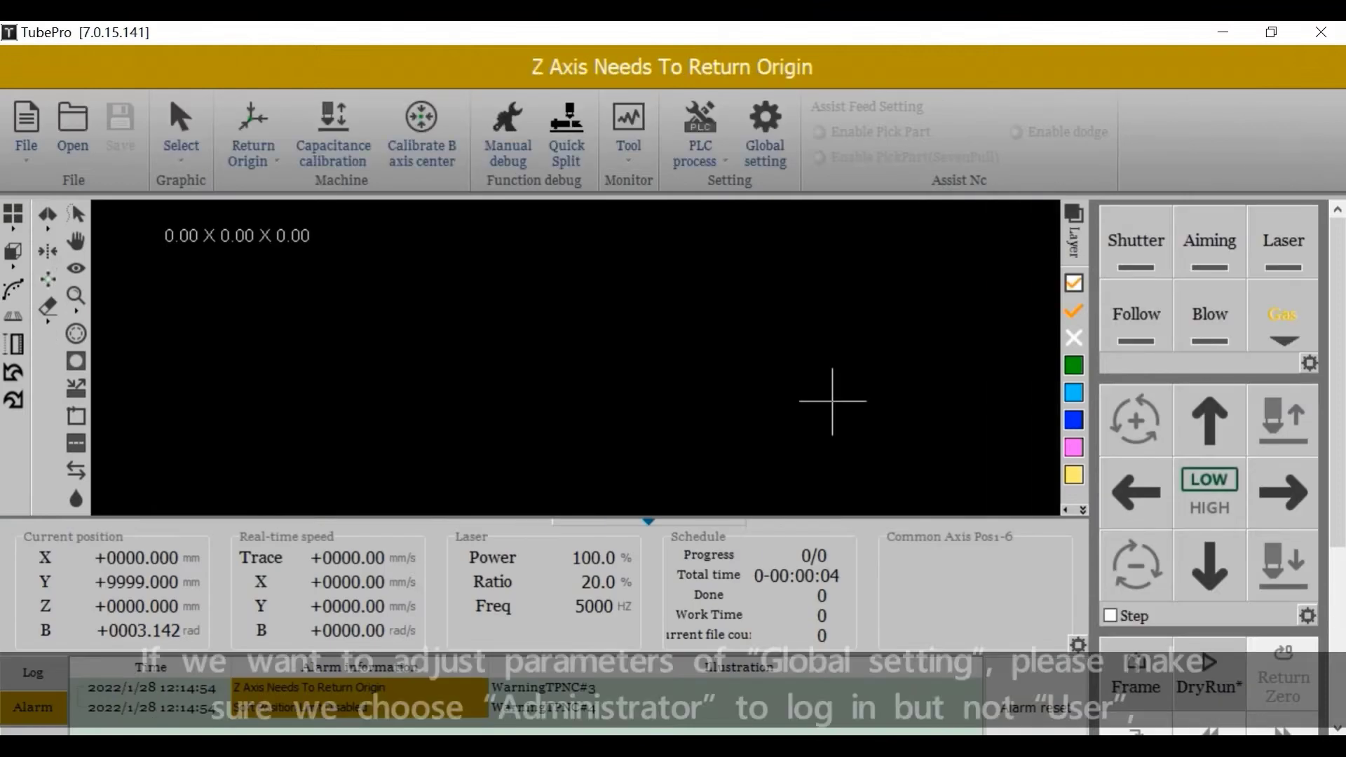
# - Log in as Administrator with the password when the motion settings ask for it
pyautogui.click(764, 121)
pyautogui.click(421, 150)
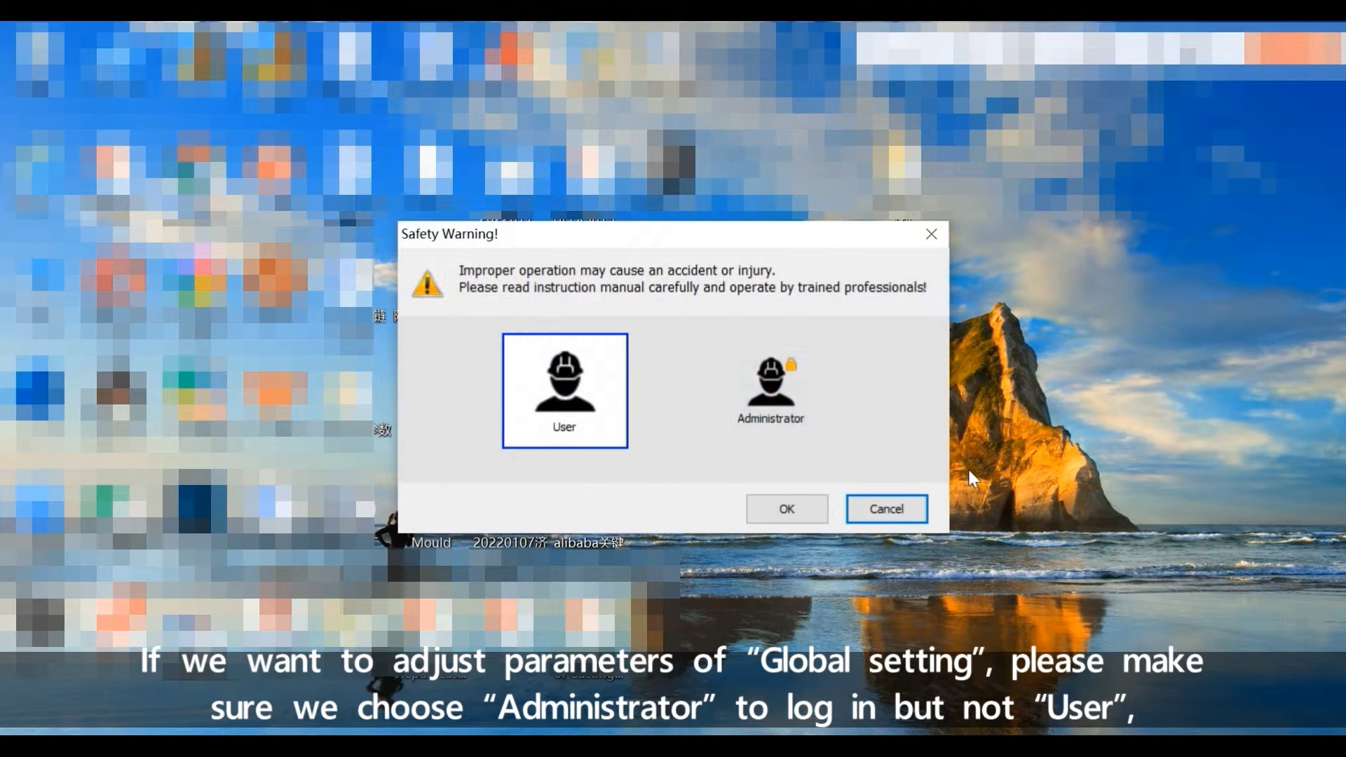
pyautogui.click(778, 407)
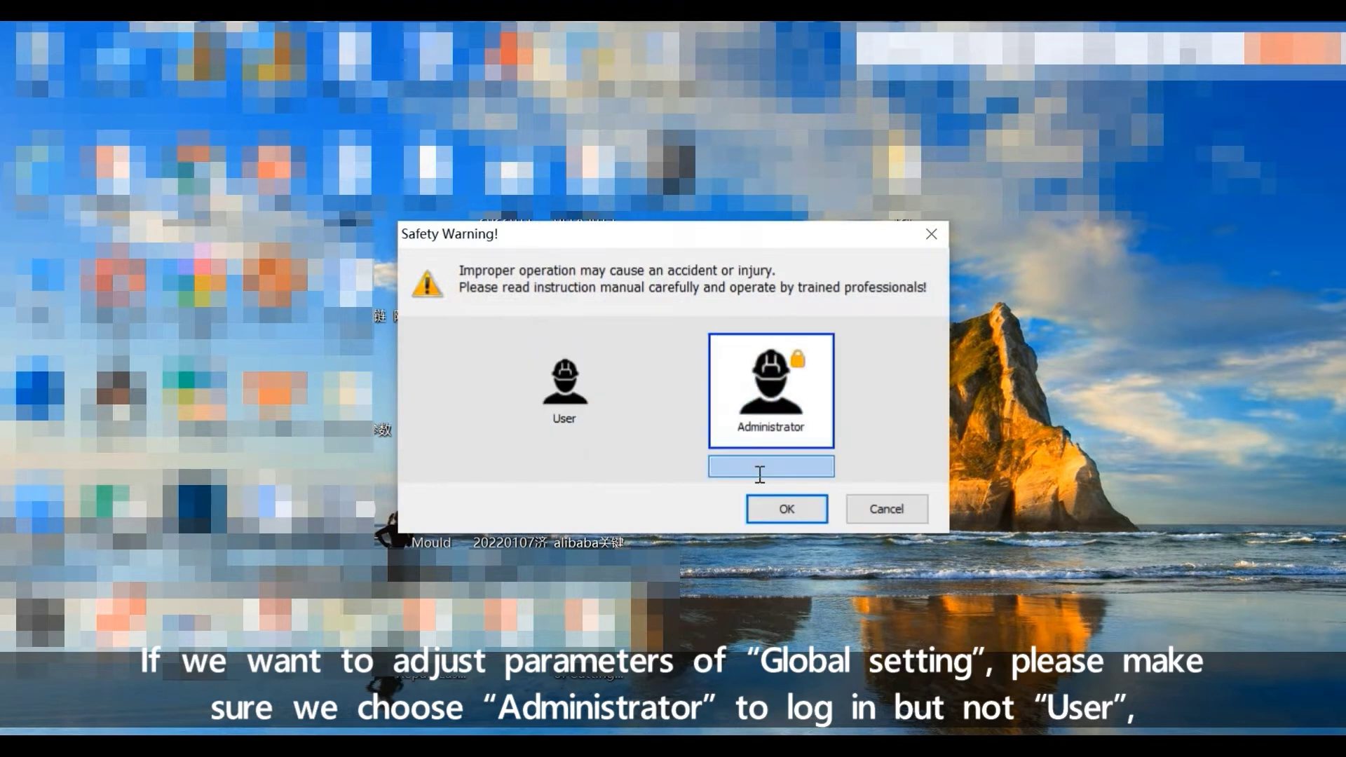
pyautogui.write('********')
pyautogui.press('Return')
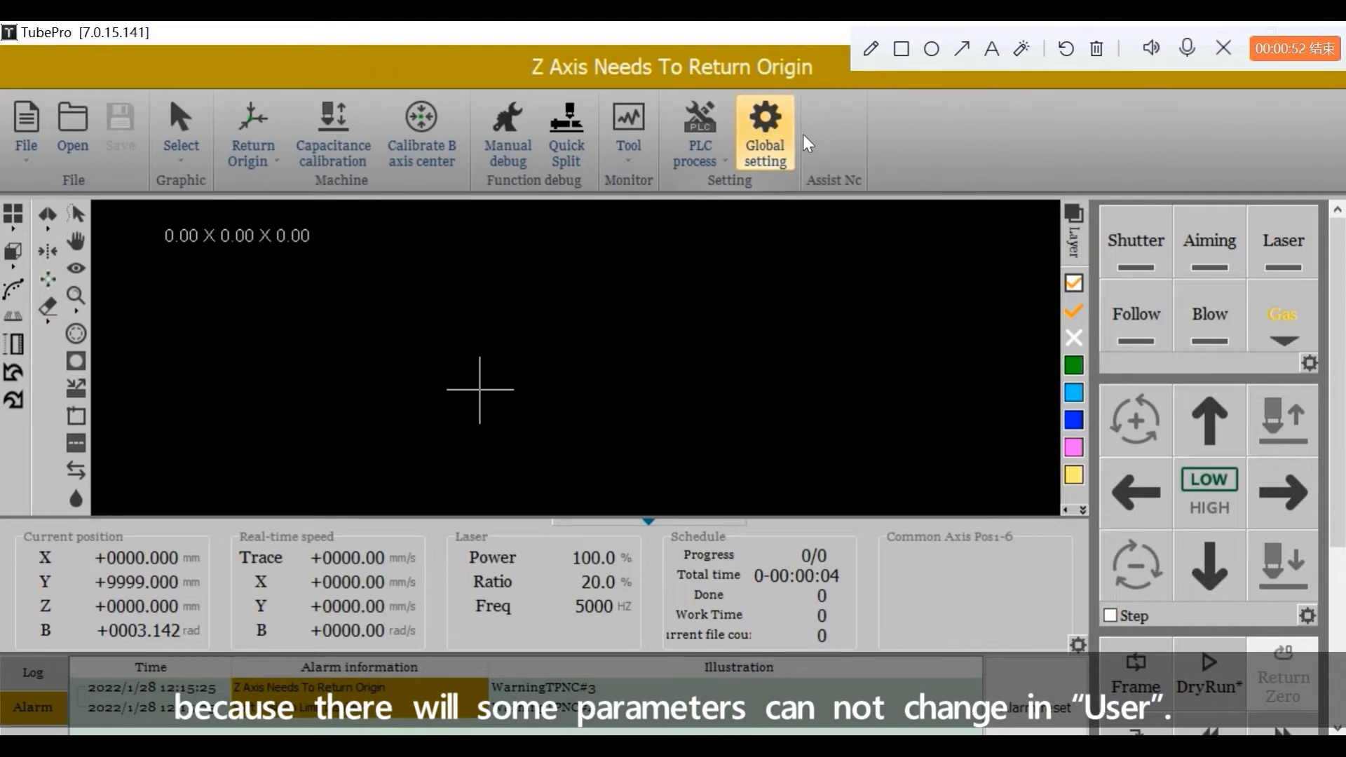
# - Reopen Global setting's Move set page, step through the Y max work speed values, then close it
pyautogui.click(768, 128)
pyautogui.click(419, 150)
pyautogui.doubleClick(657, 351)
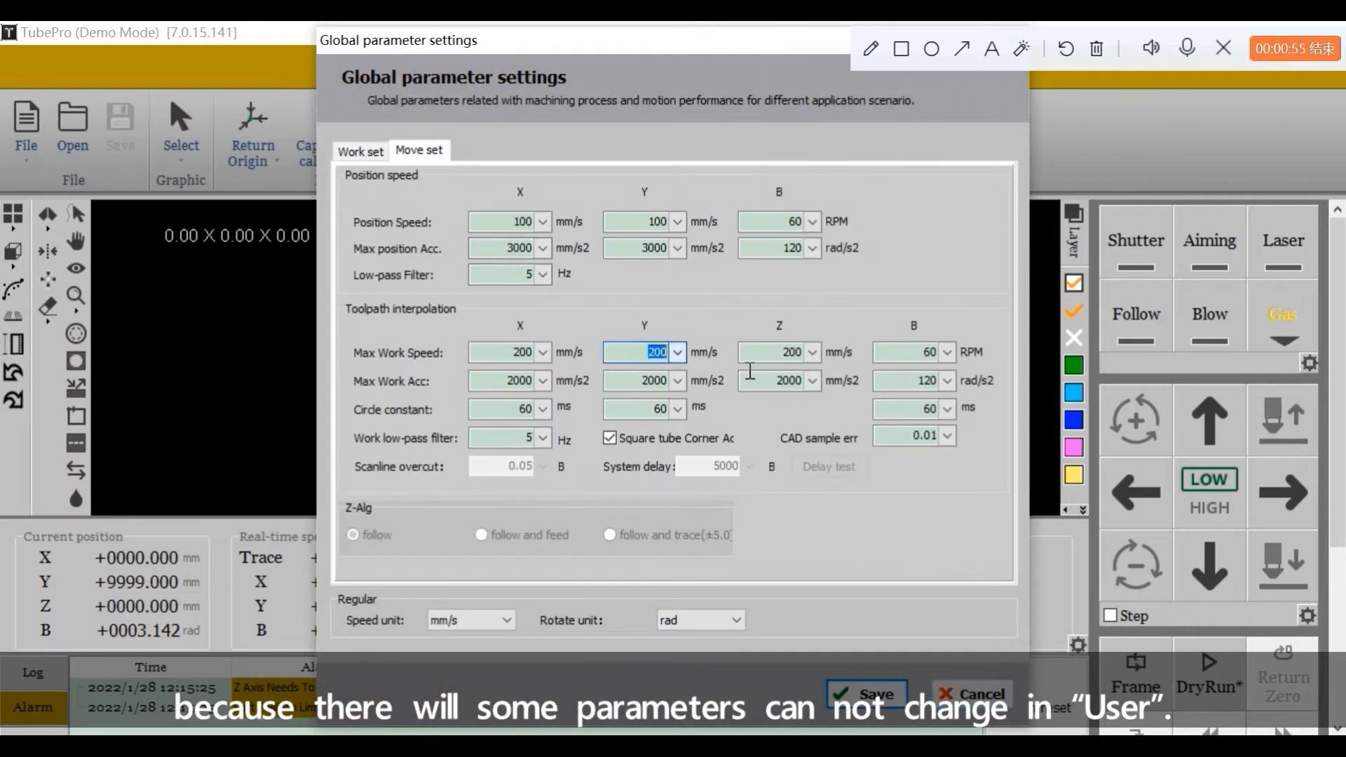
pyautogui.press('Tab')
pyautogui.press('Tab')
pyautogui.press('Escape')
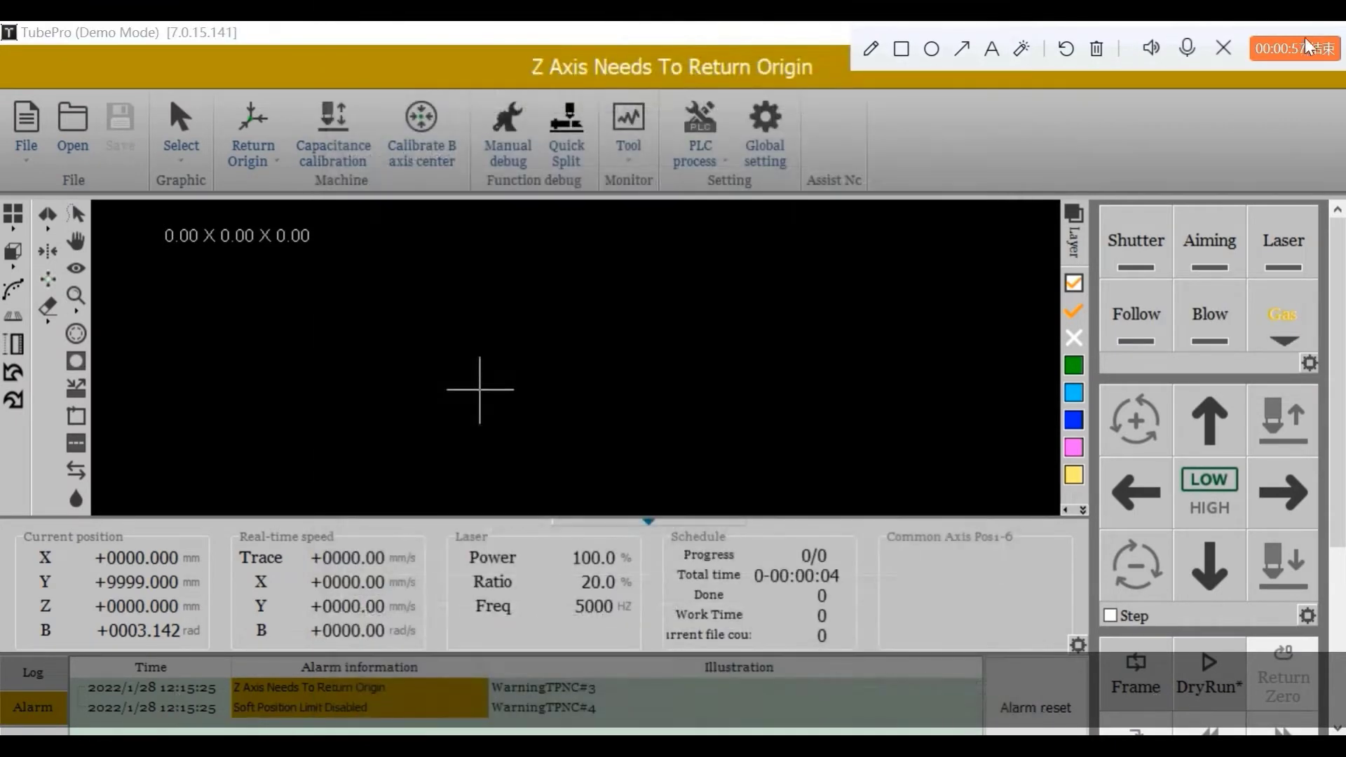
# - Open Global setting and expand the Work set 'EndOfTask, Y axis goes to' dropdown, reopening it once
pyautogui.click(768, 129)
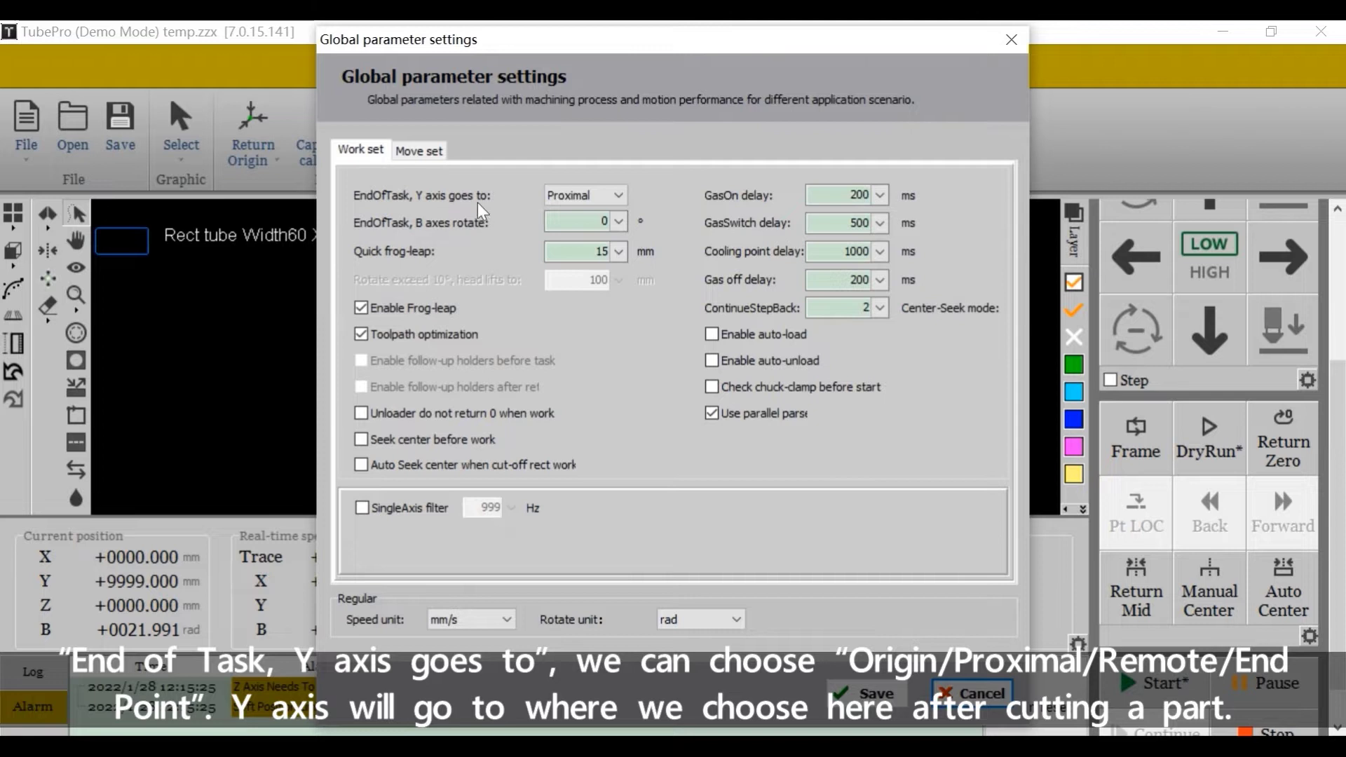
pyautogui.click(622, 194)
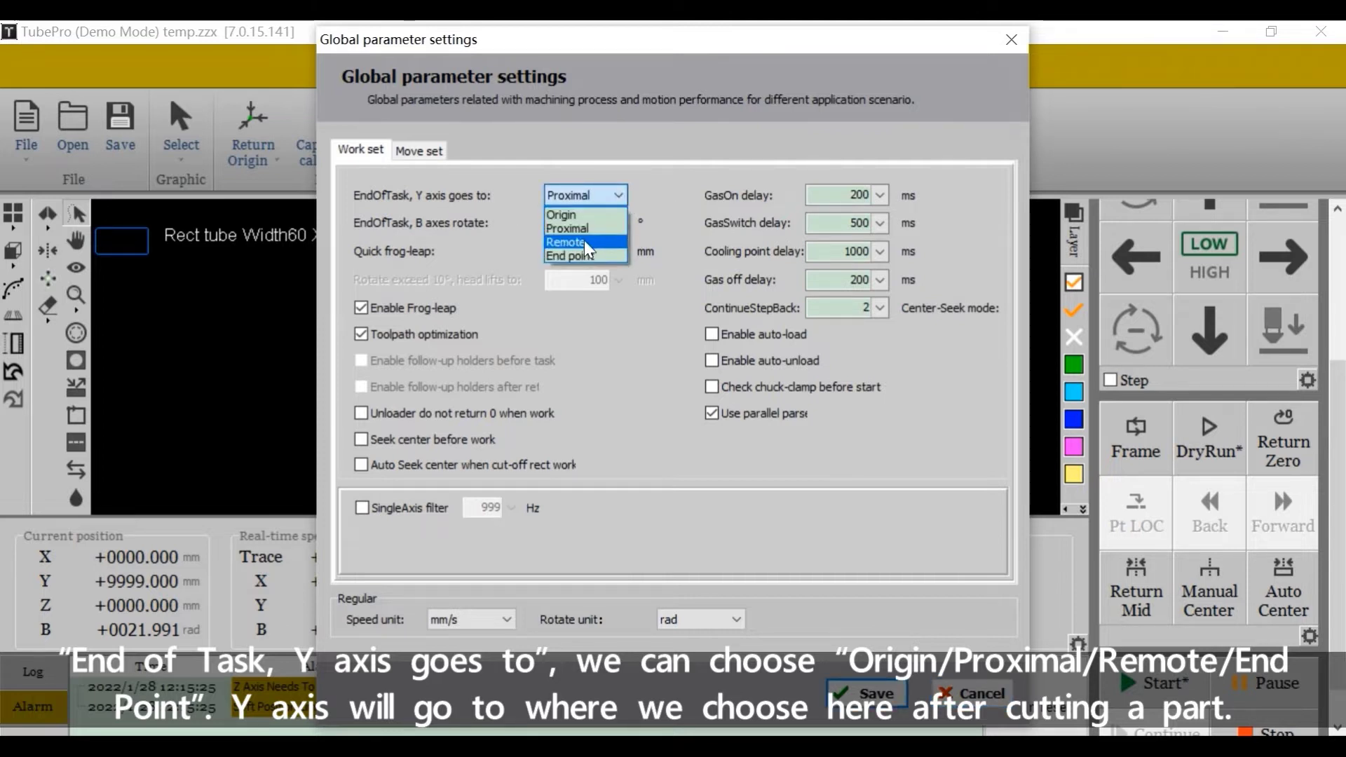
pyautogui.click(657, 166)
pyautogui.click(620, 196)
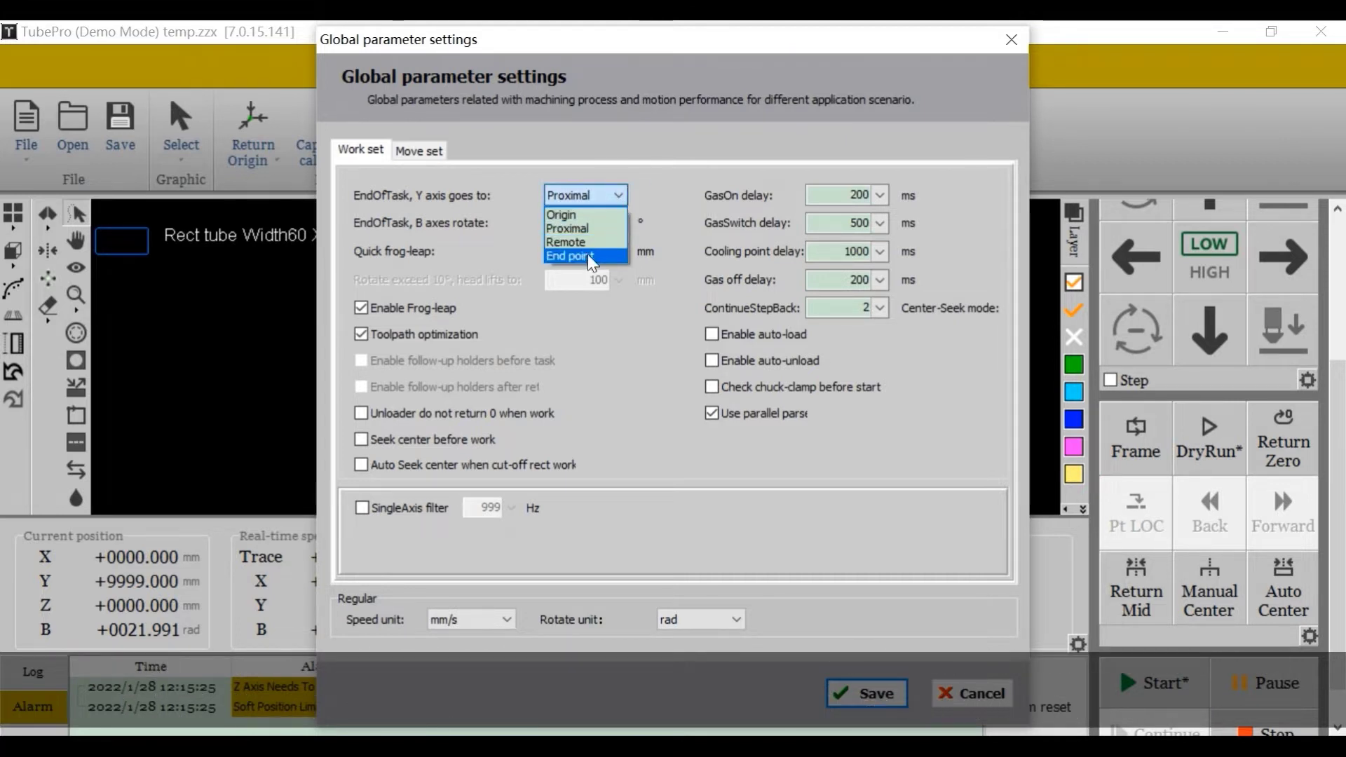
# - Keep Proximal for the end-of-task Y axis and inspect the GasOn delay without changing it
pyautogui.click(638, 151)
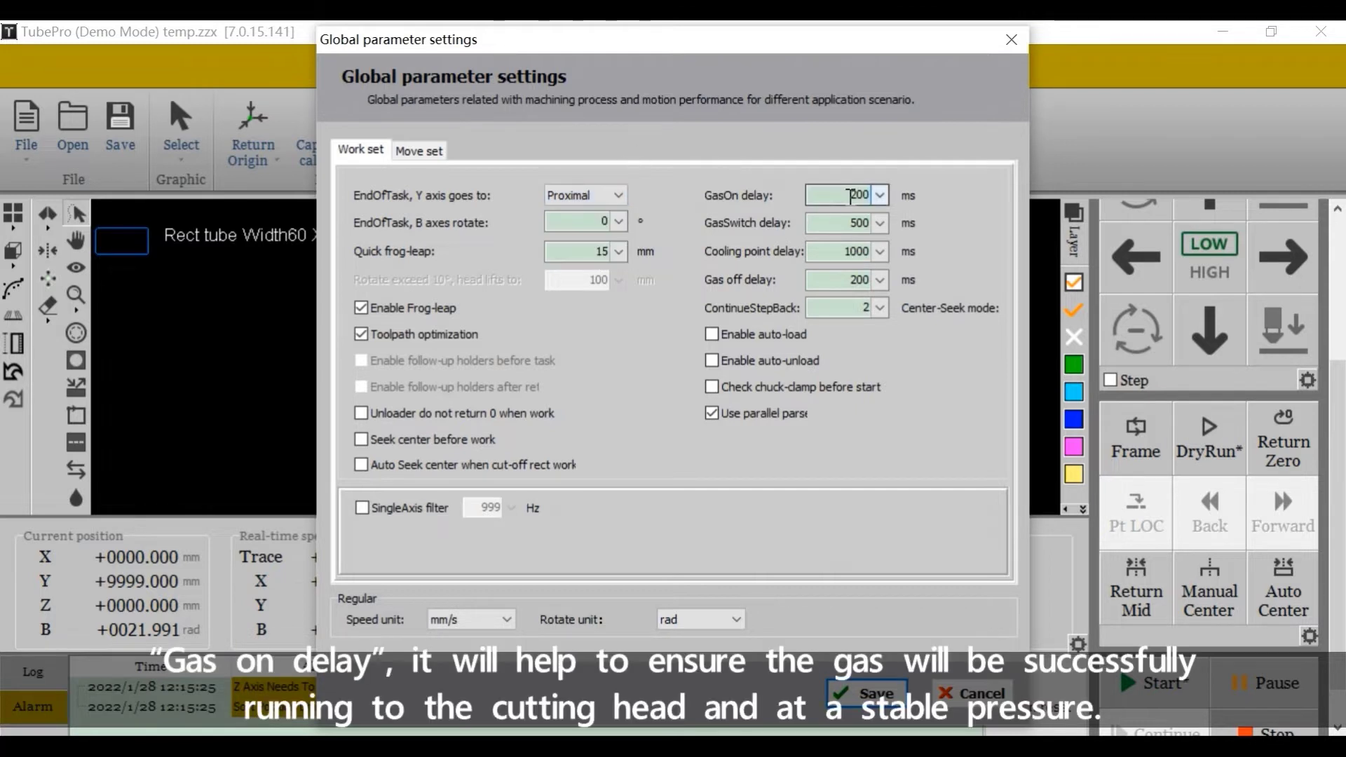
pyautogui.moveTo(844, 200); pyautogui.dragTo(906, 205)
pyautogui.click(880, 197)
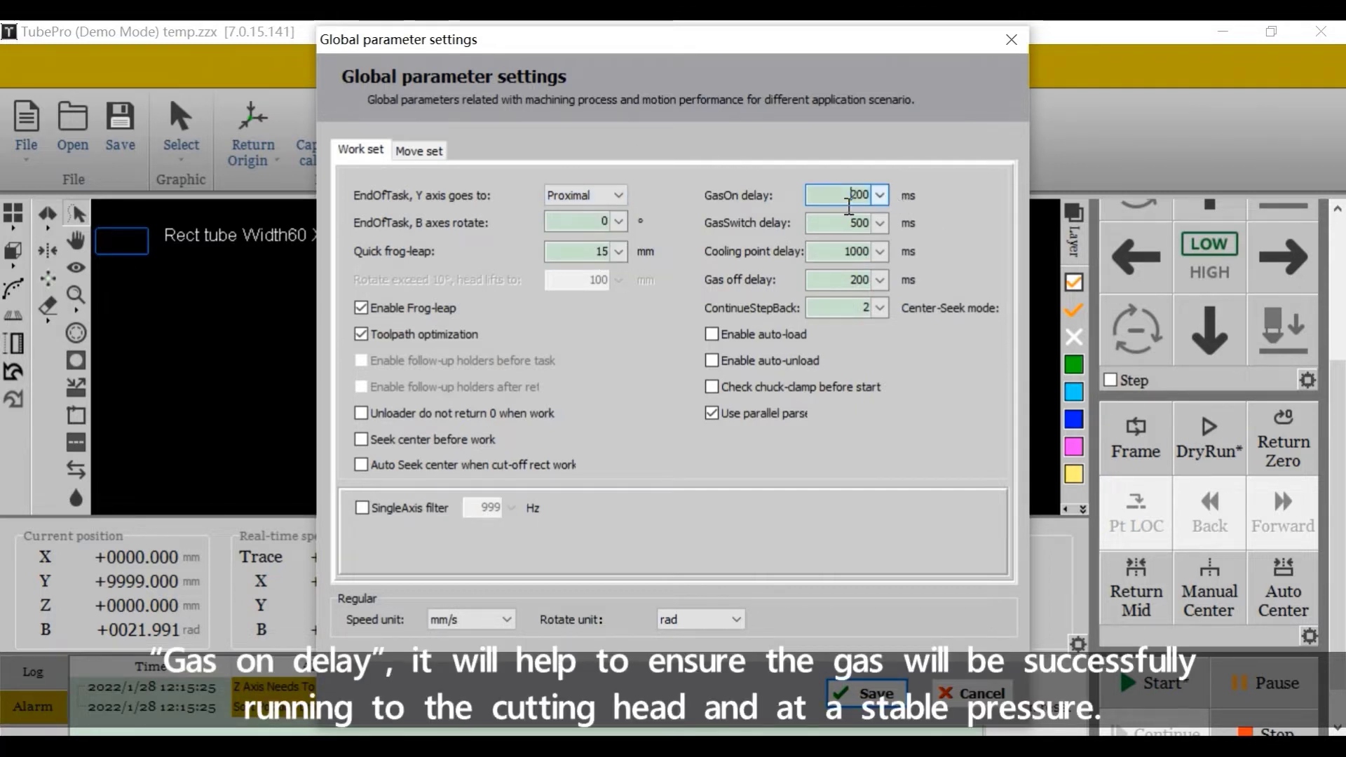
pyautogui.click(870, 201)
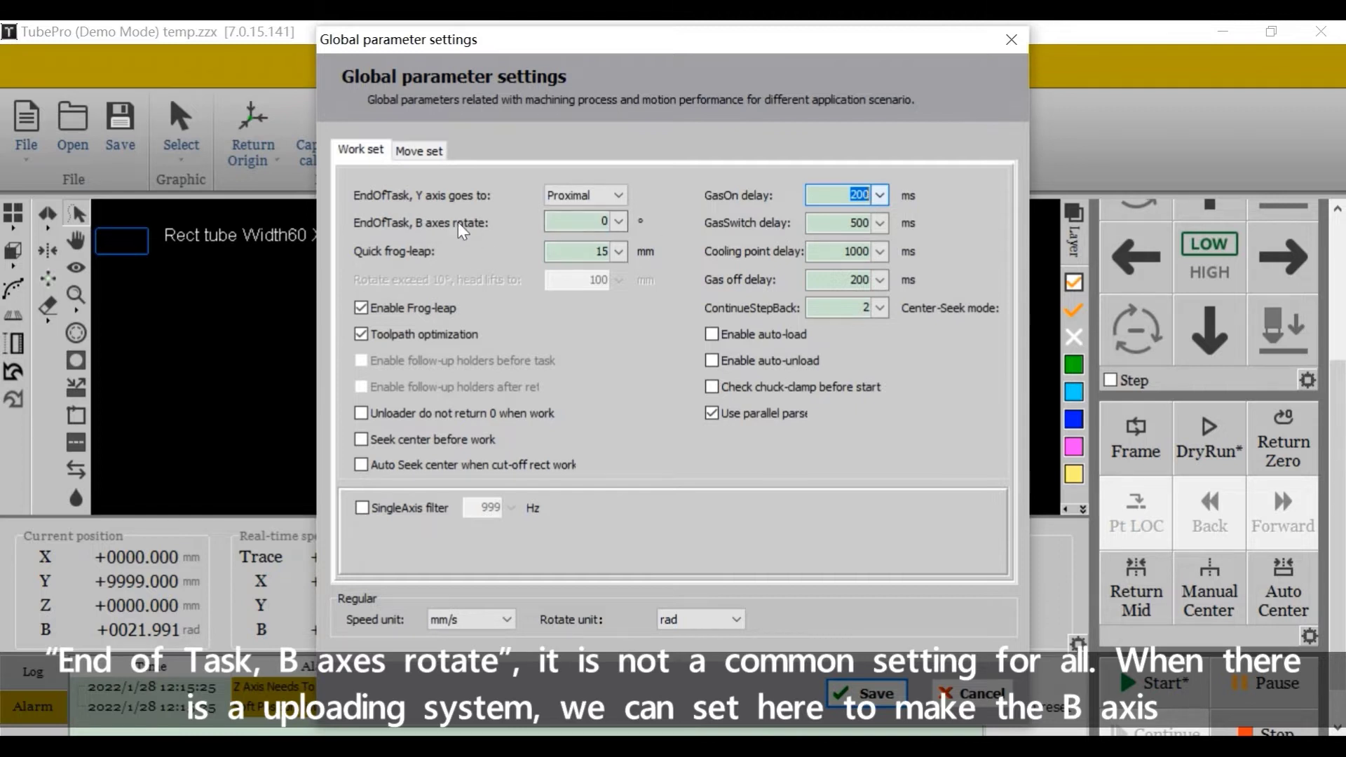
# - Check the end-of-task B axes rotate value, leaving it at 0
pyautogui.click(599, 223)
pyautogui.click(618, 221)
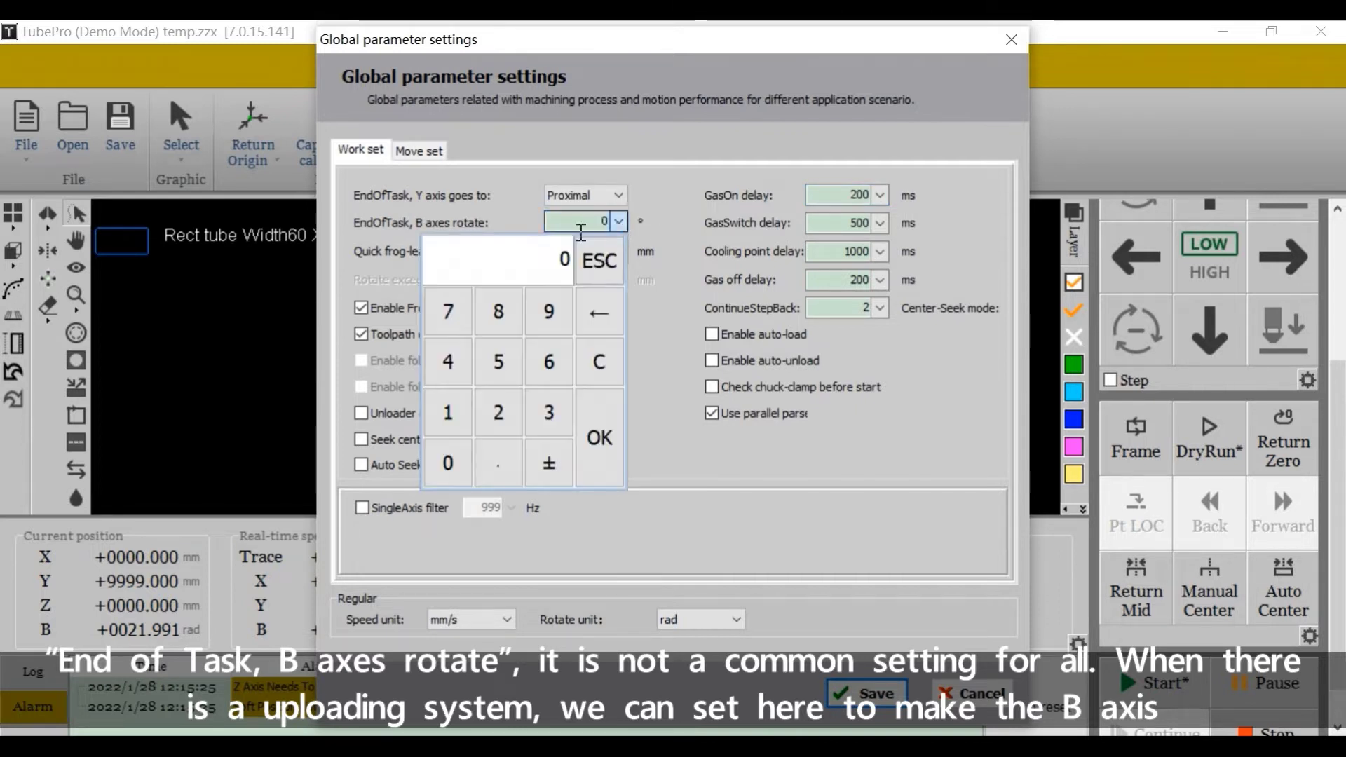
pyautogui.click(600, 274)
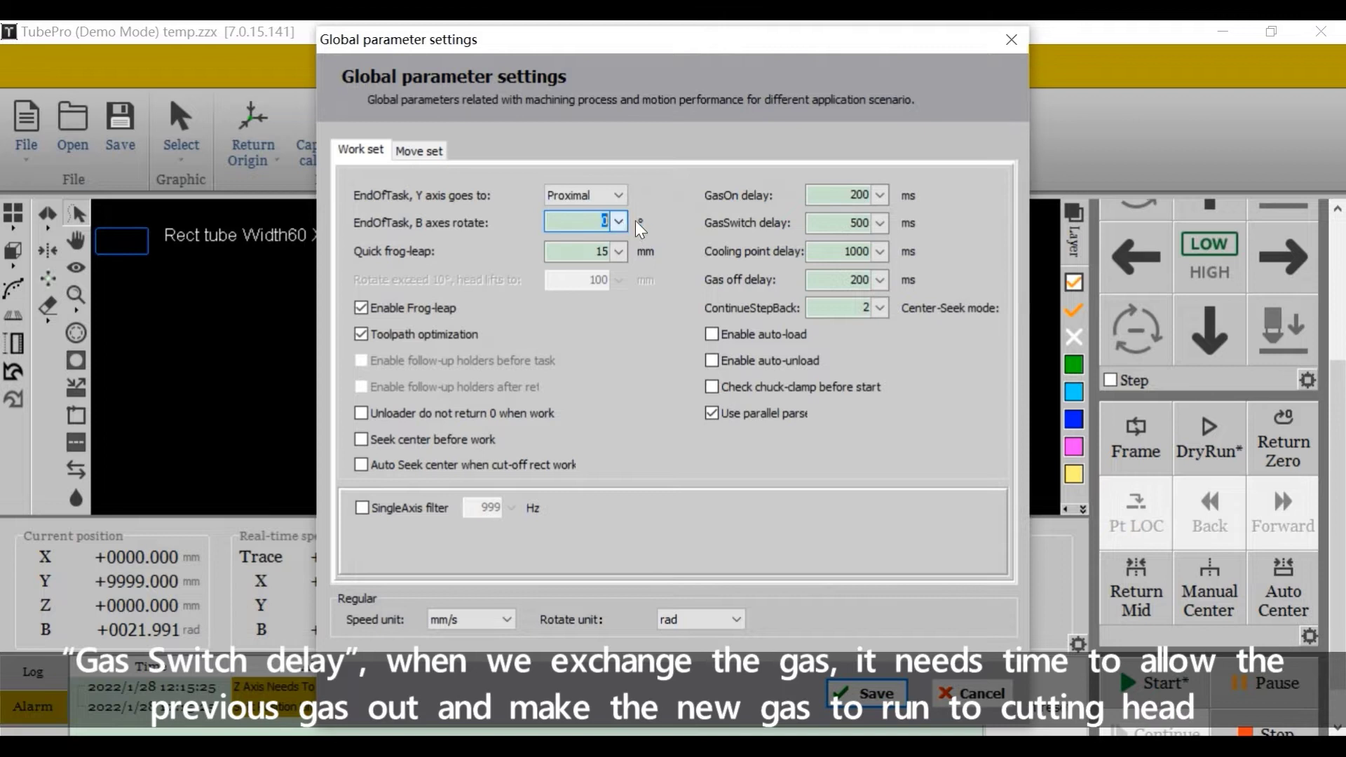
pyautogui.click(860, 225)
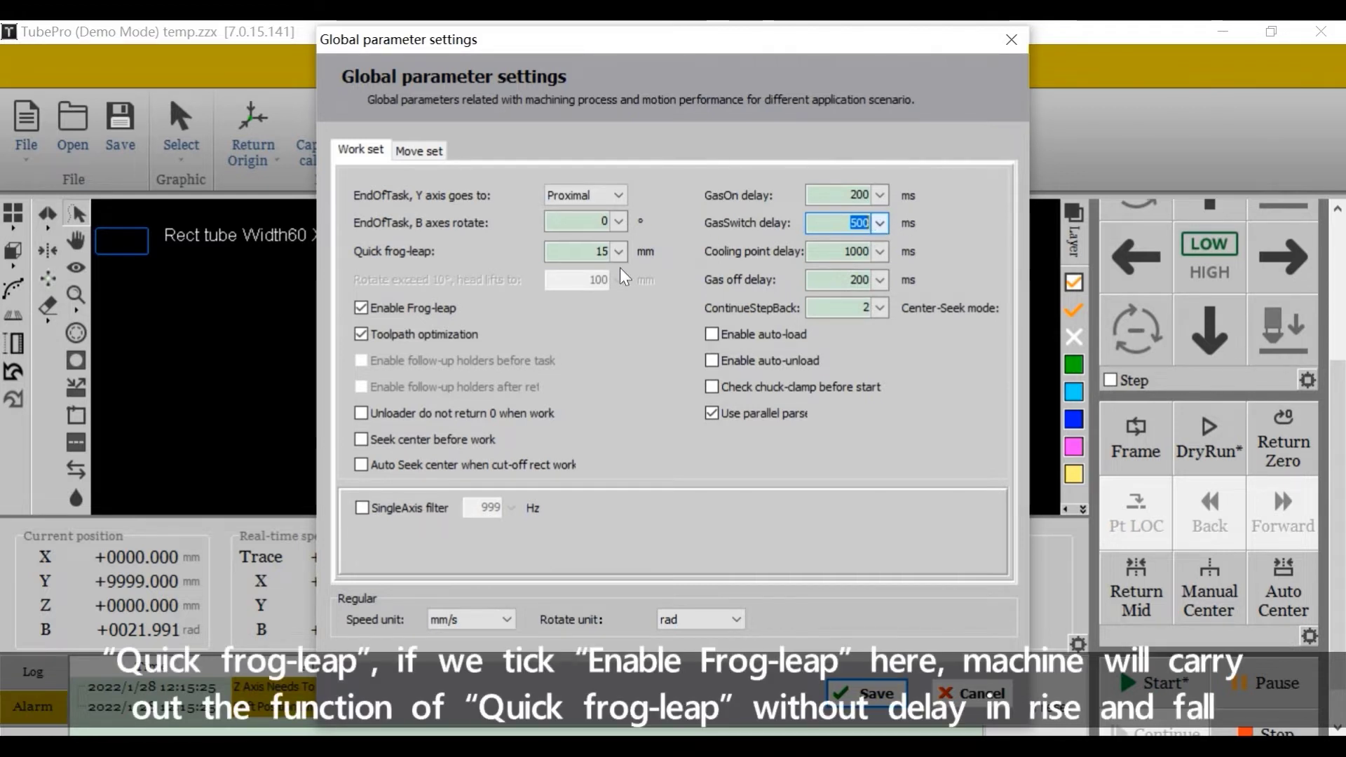
pyautogui.click(573, 260)
pyautogui.hotkey('shift', 'Left')
pyautogui.hotkey('shift', 'Left')
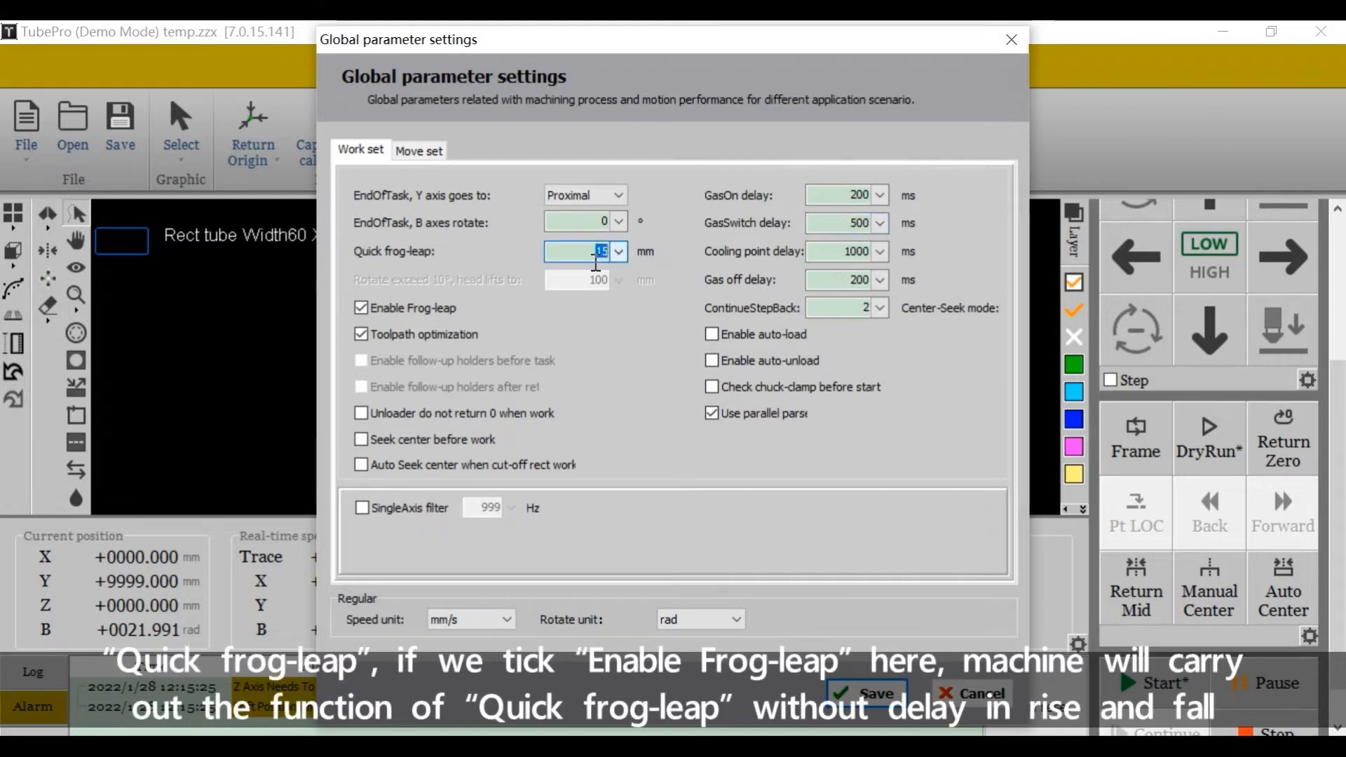
pyautogui.click(357, 308)
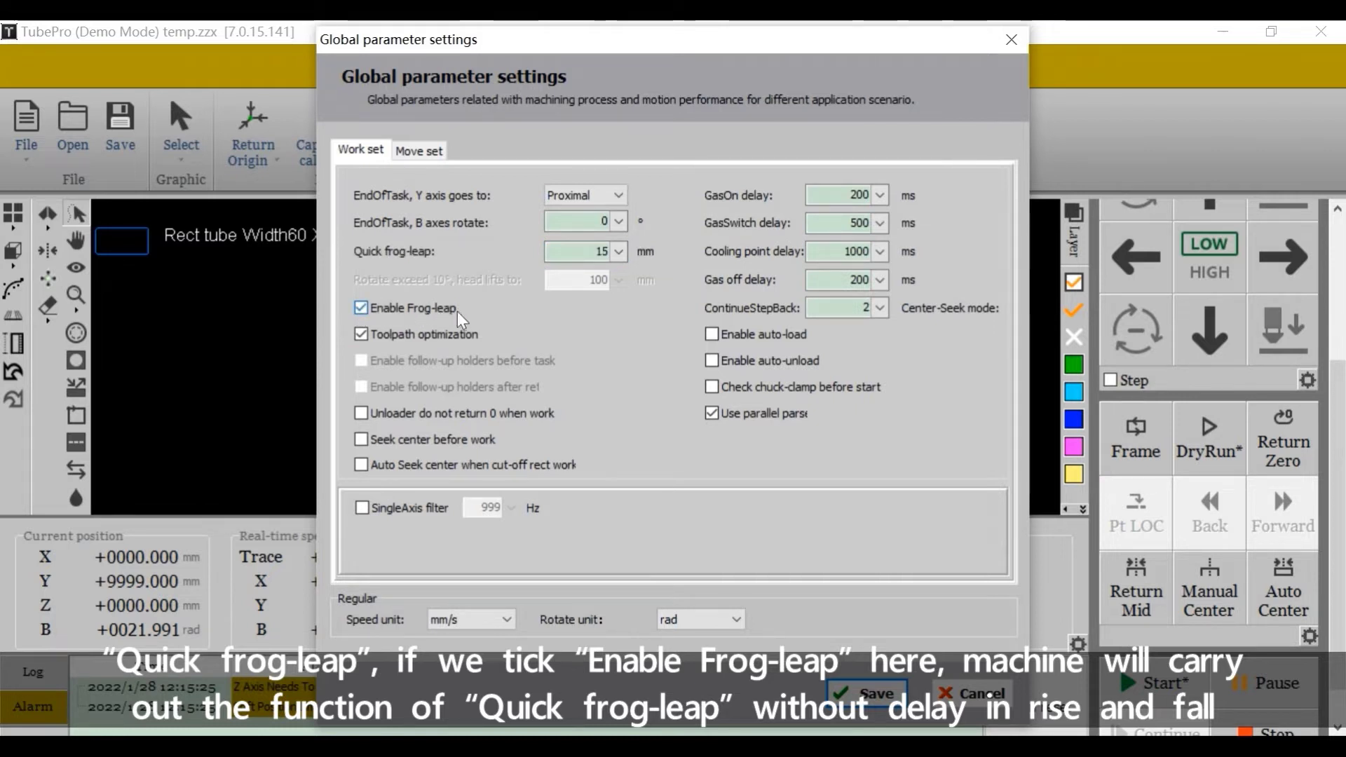
pyautogui.click(591, 265)
pyautogui.click(645, 253)
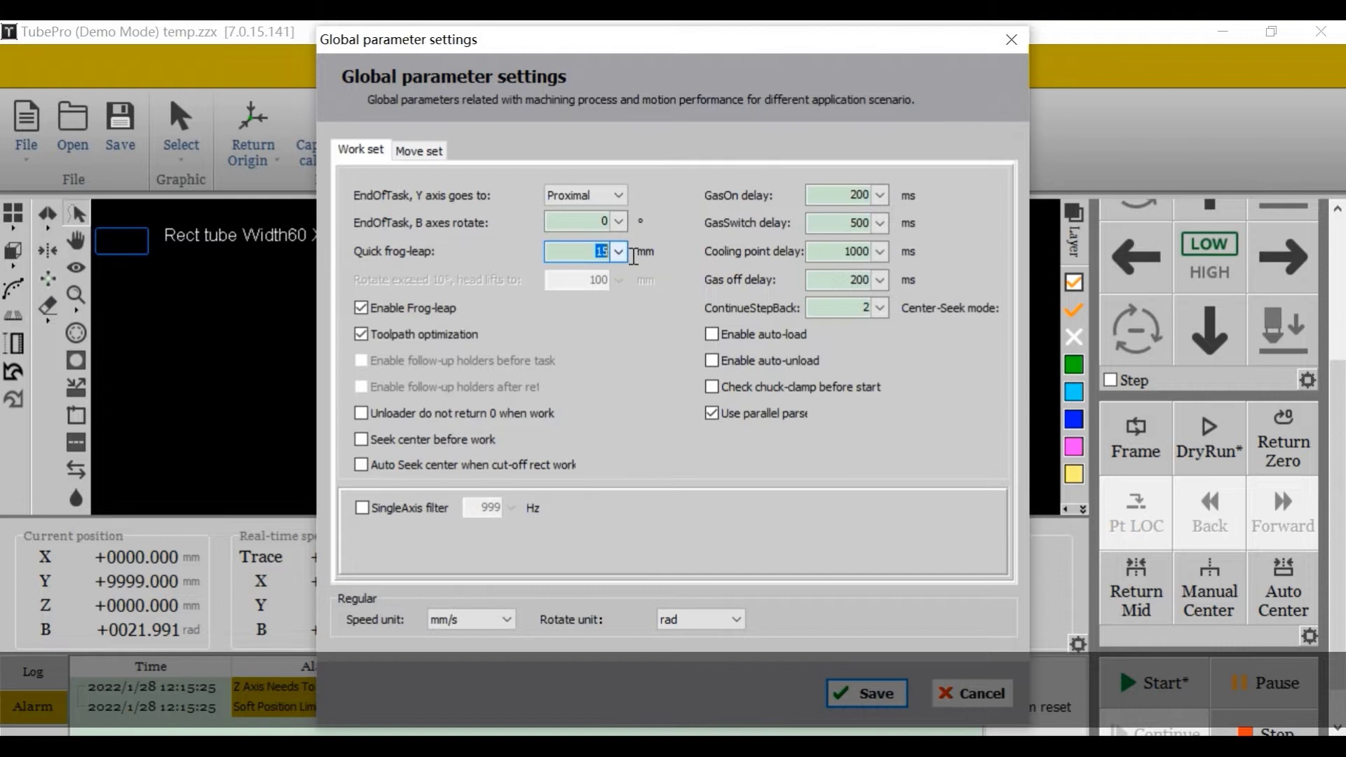
# - Inspect the 1000 Cooling point delay, untick Toolpath optimization, and select the 100 mm head-lift height
pyautogui.click(846, 254)
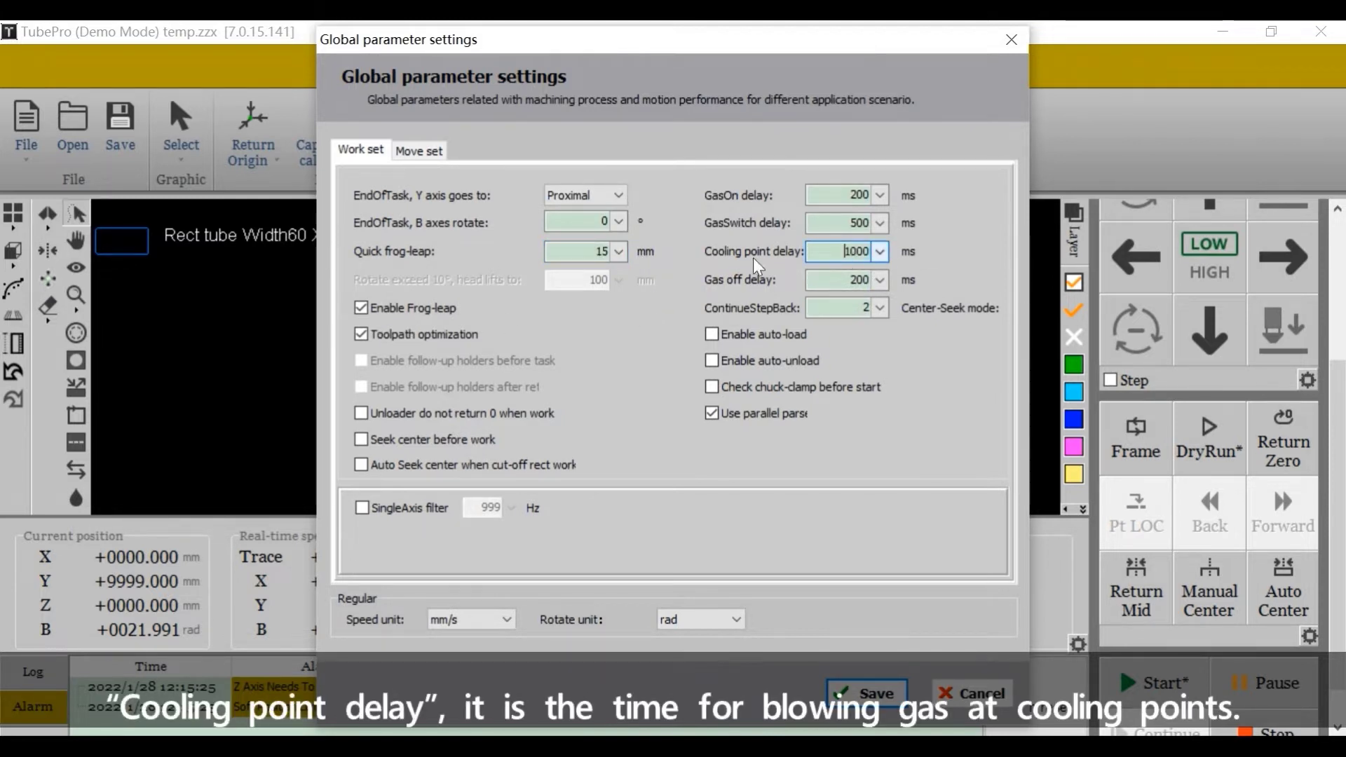
pyautogui.doubleClick(847, 253)
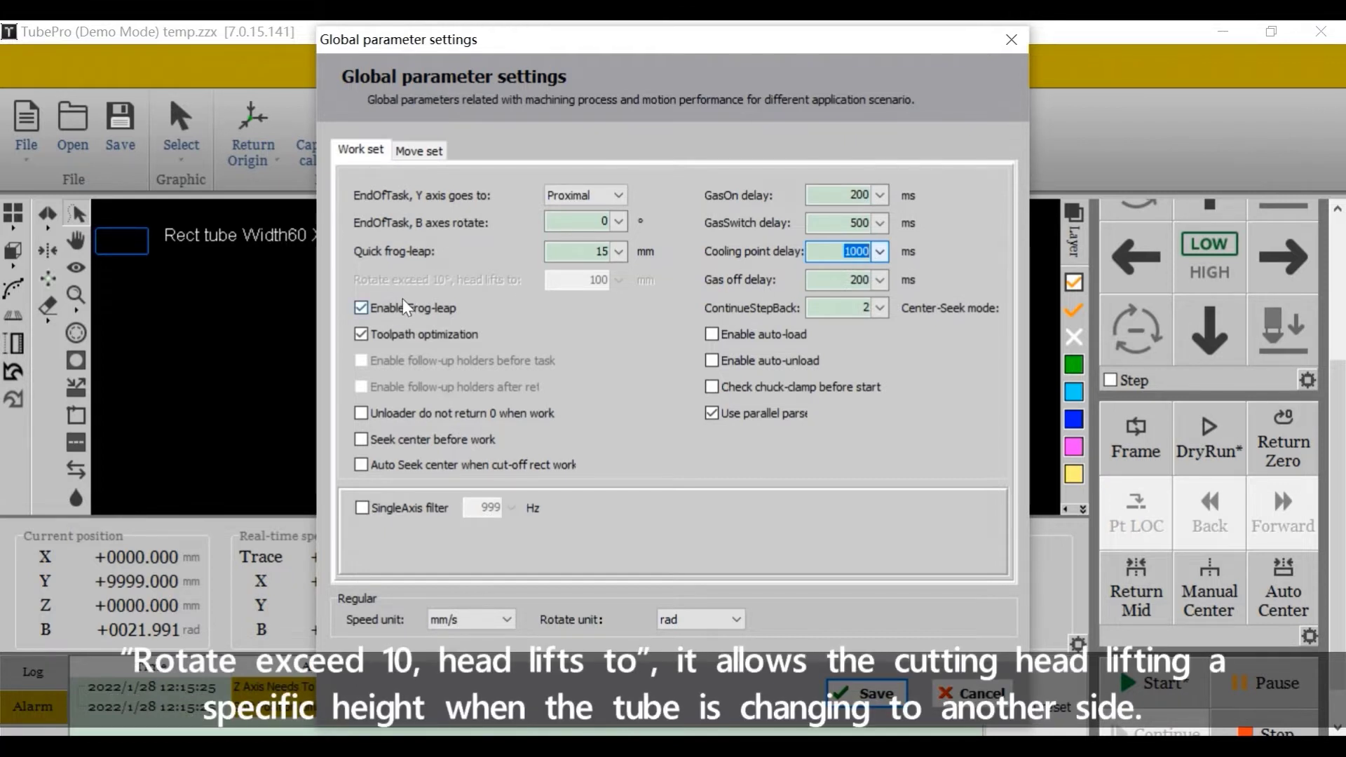
pyautogui.click(362, 334)
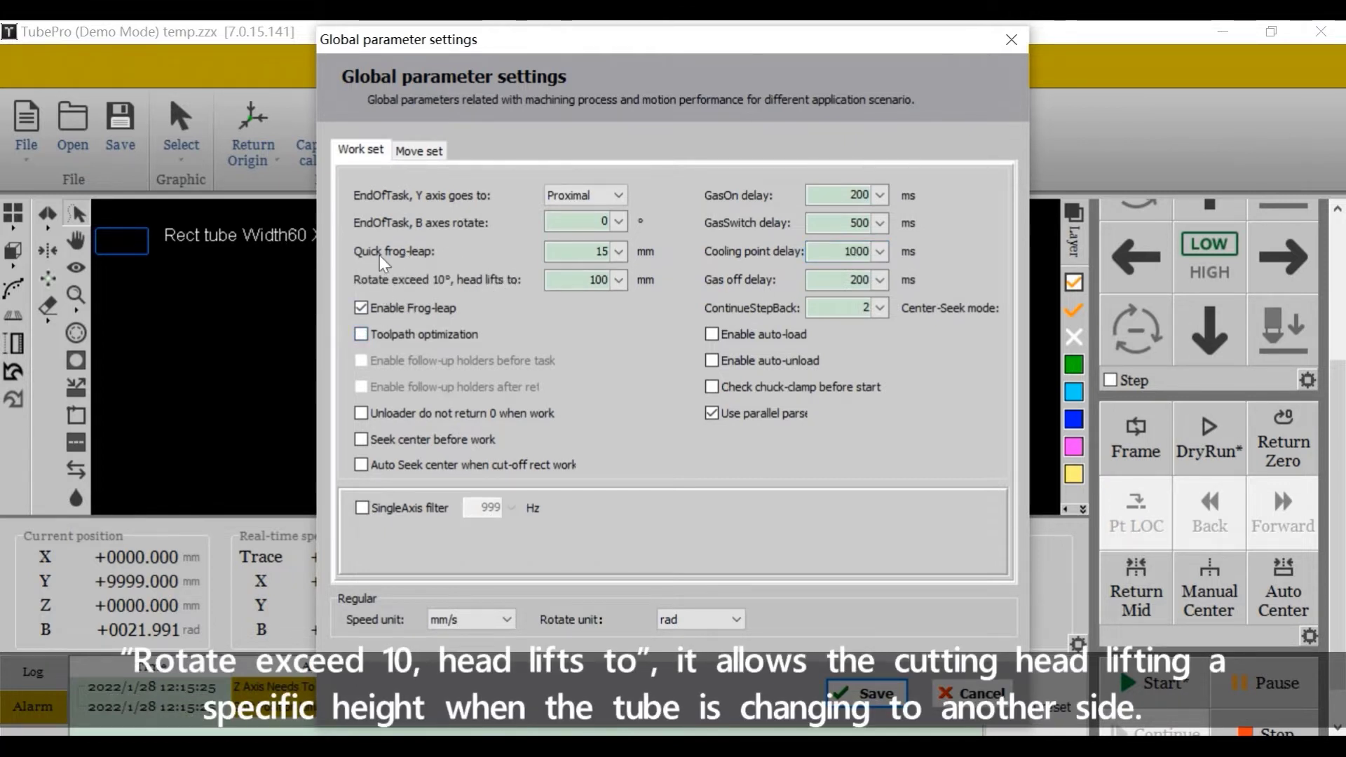
pyautogui.doubleClick(596, 280)
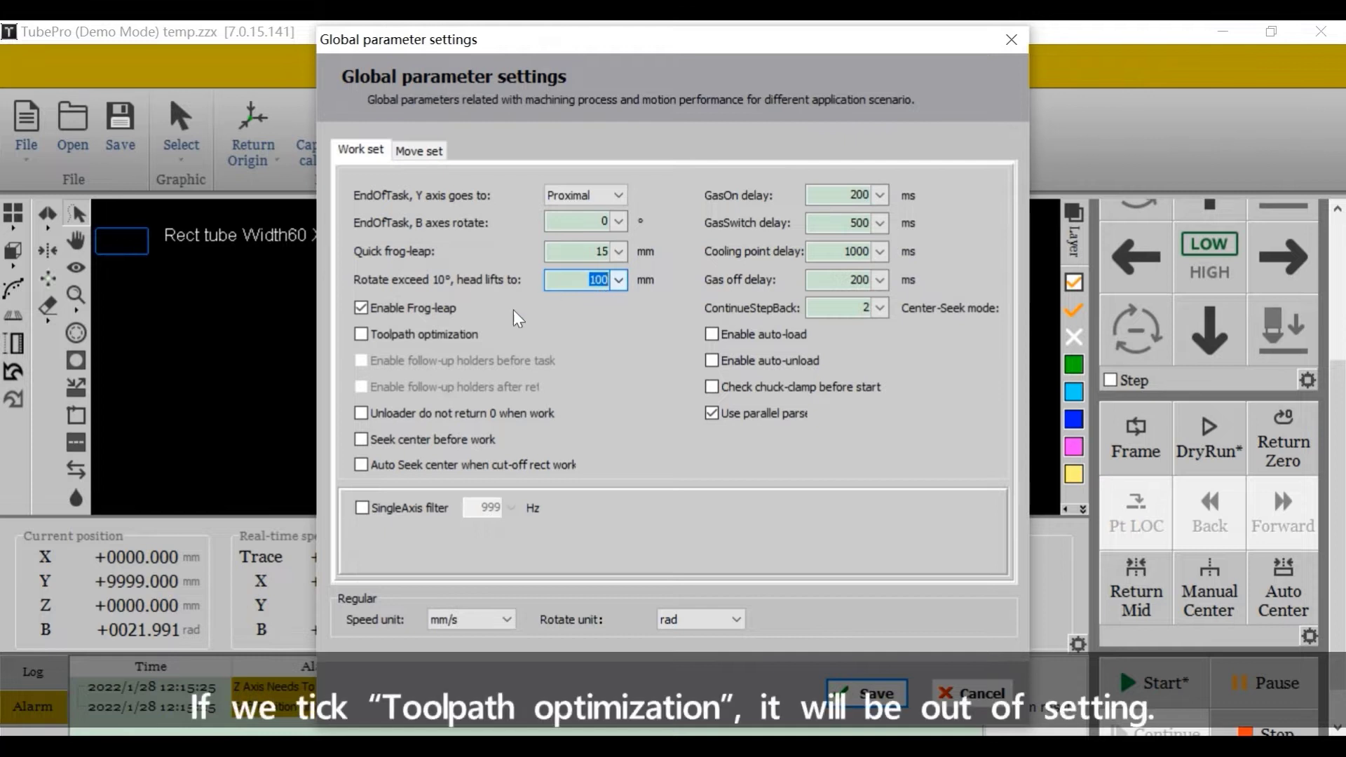
# - Re-enable Toolpath optimization, leave Gas off delay at 200 ms, and change ContinueStepBack from 2 to 5
pyautogui.click(361, 334)
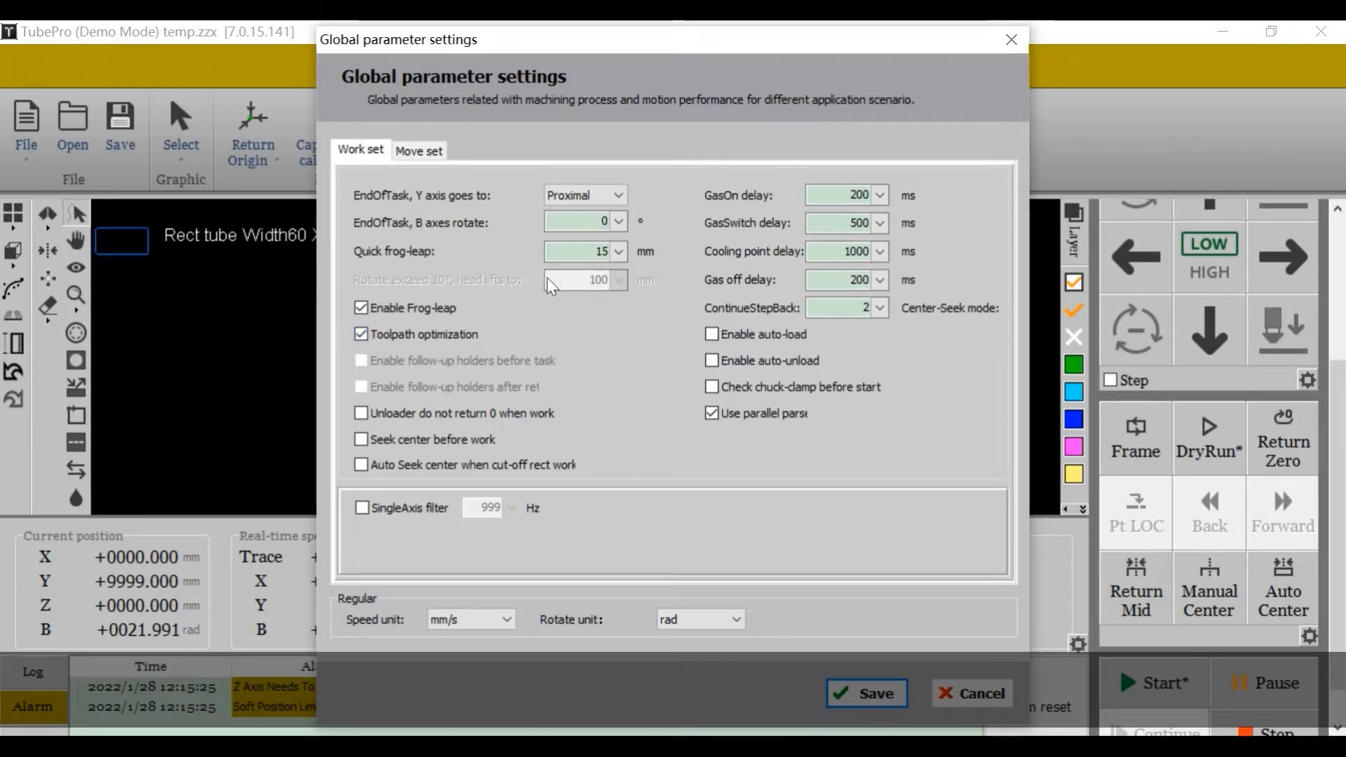
pyautogui.doubleClick(860, 287)
pyautogui.click(843, 289)
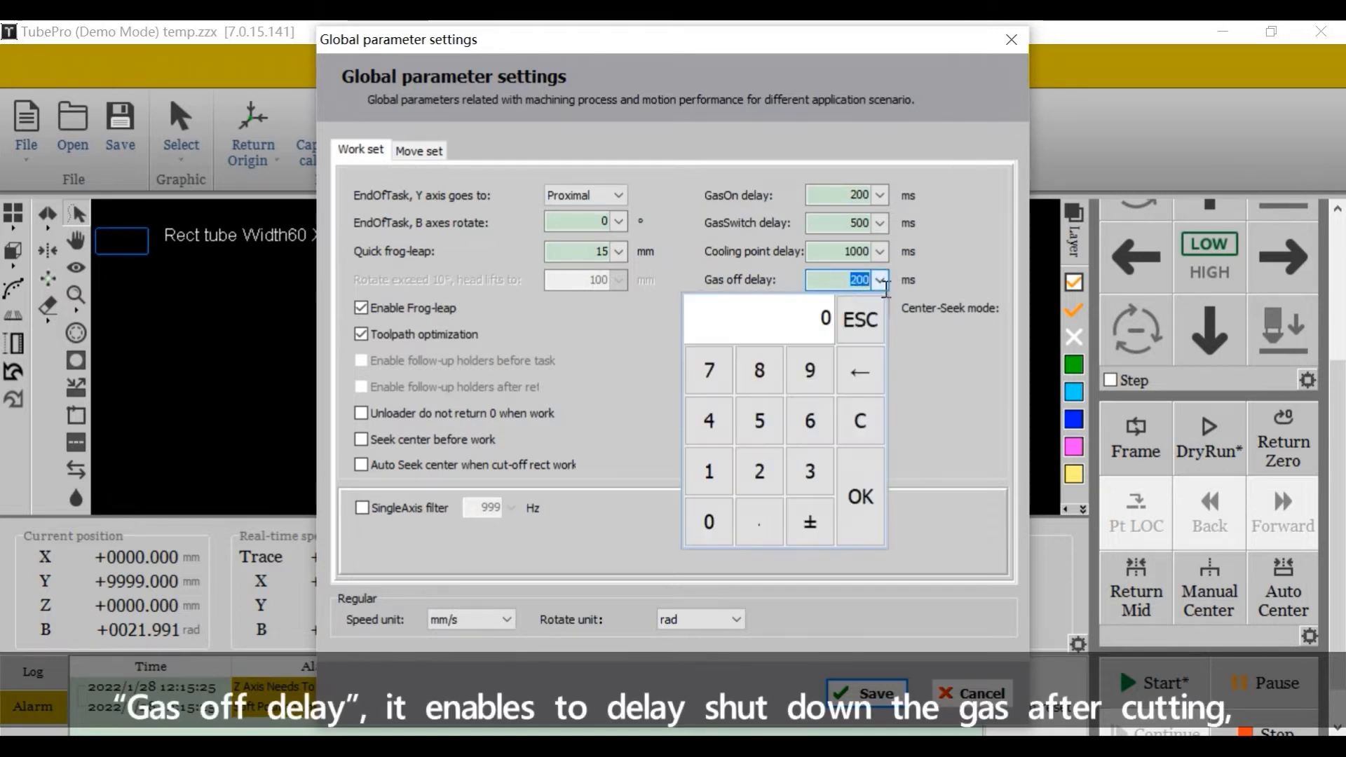
pyautogui.doubleClick(838, 291)
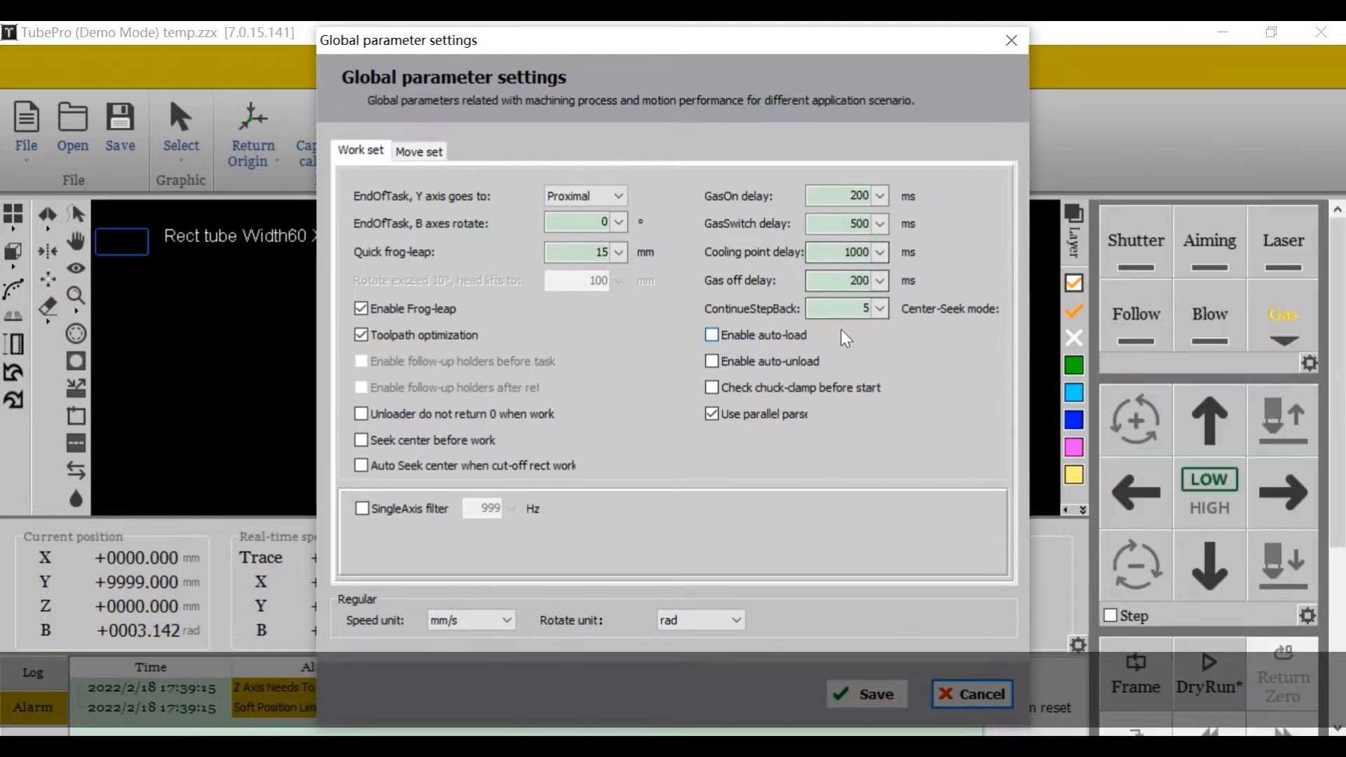
pyautogui.doubleClick(844, 319)
pyautogui.write('5')
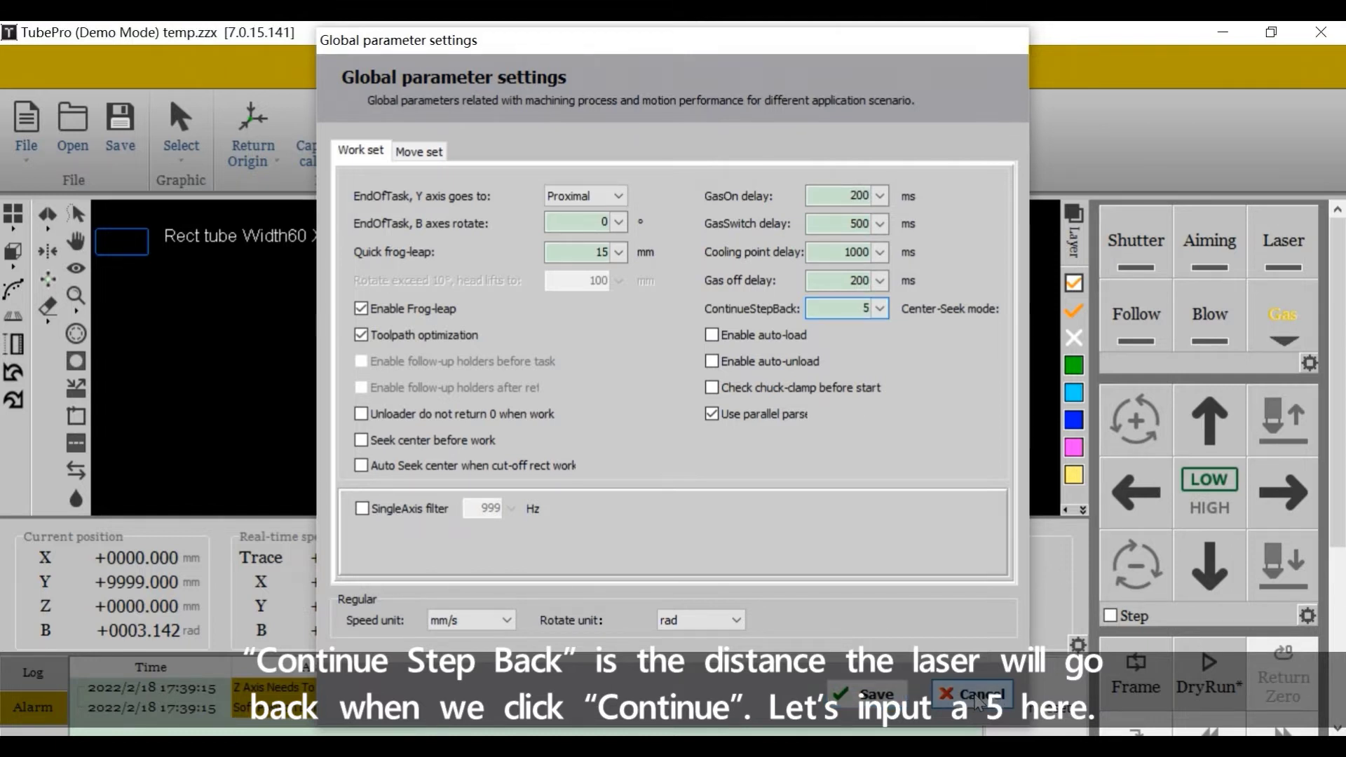
# - Close the settings, then start, pause and resume the tube cutting job, zooming onto the tube
pyautogui.click(866, 694)
pyautogui.scroll(-5, 1252, 579)
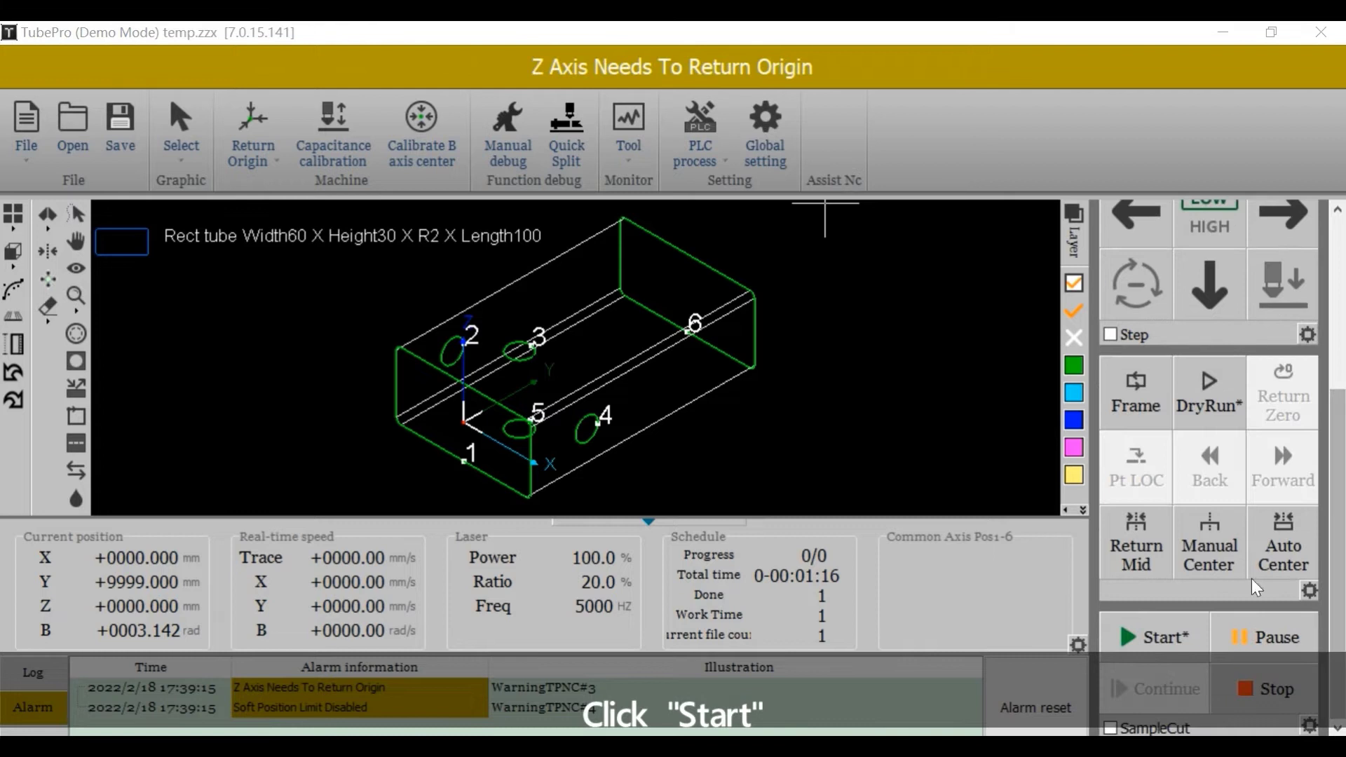
pyautogui.click(1171, 635)
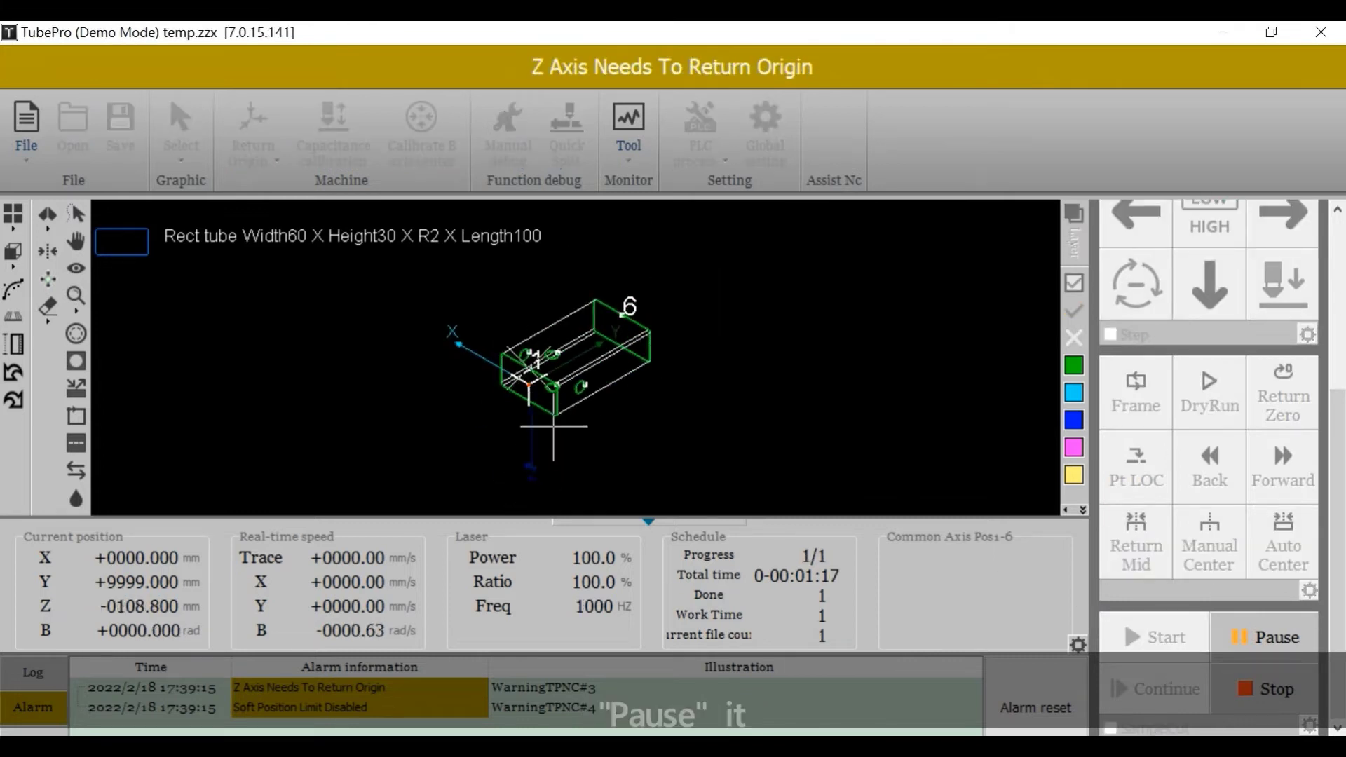
pyautogui.click(1280, 637)
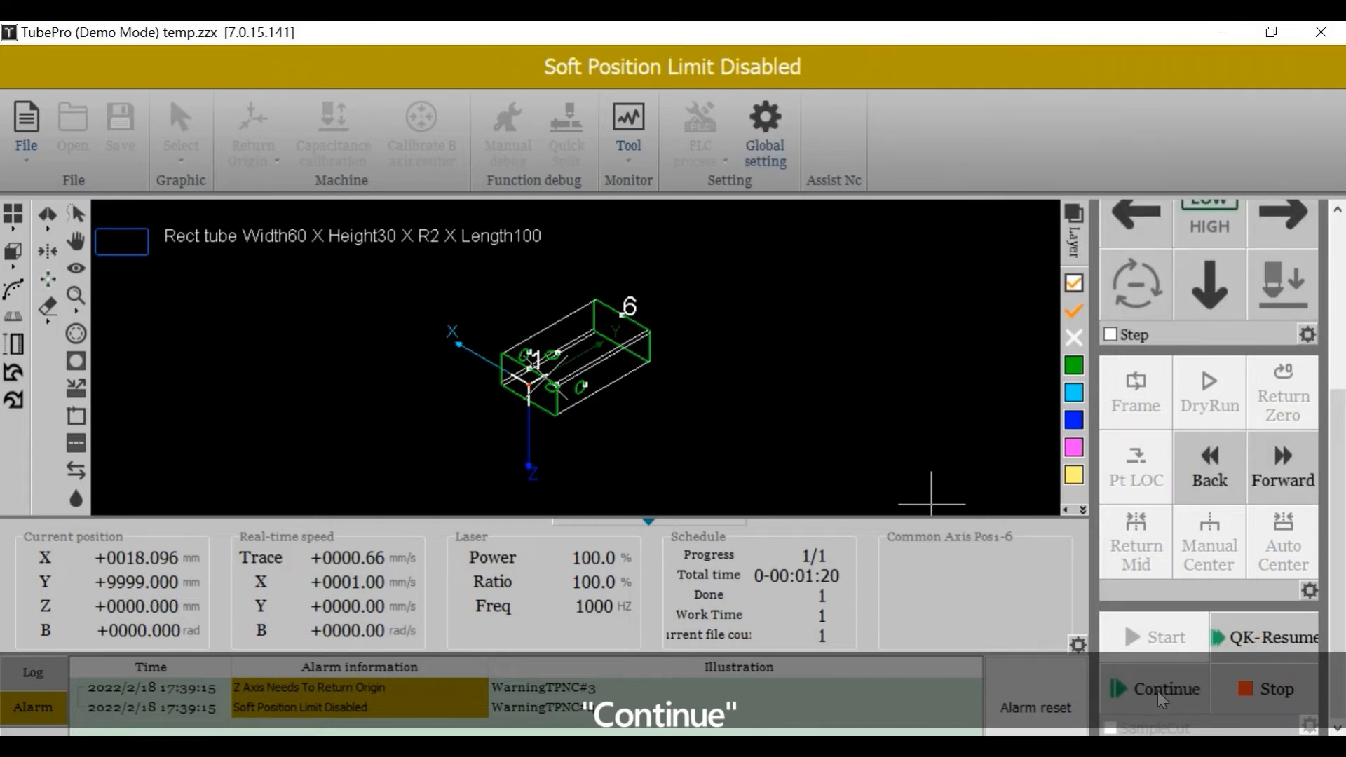
pyautogui.click(1149, 689)
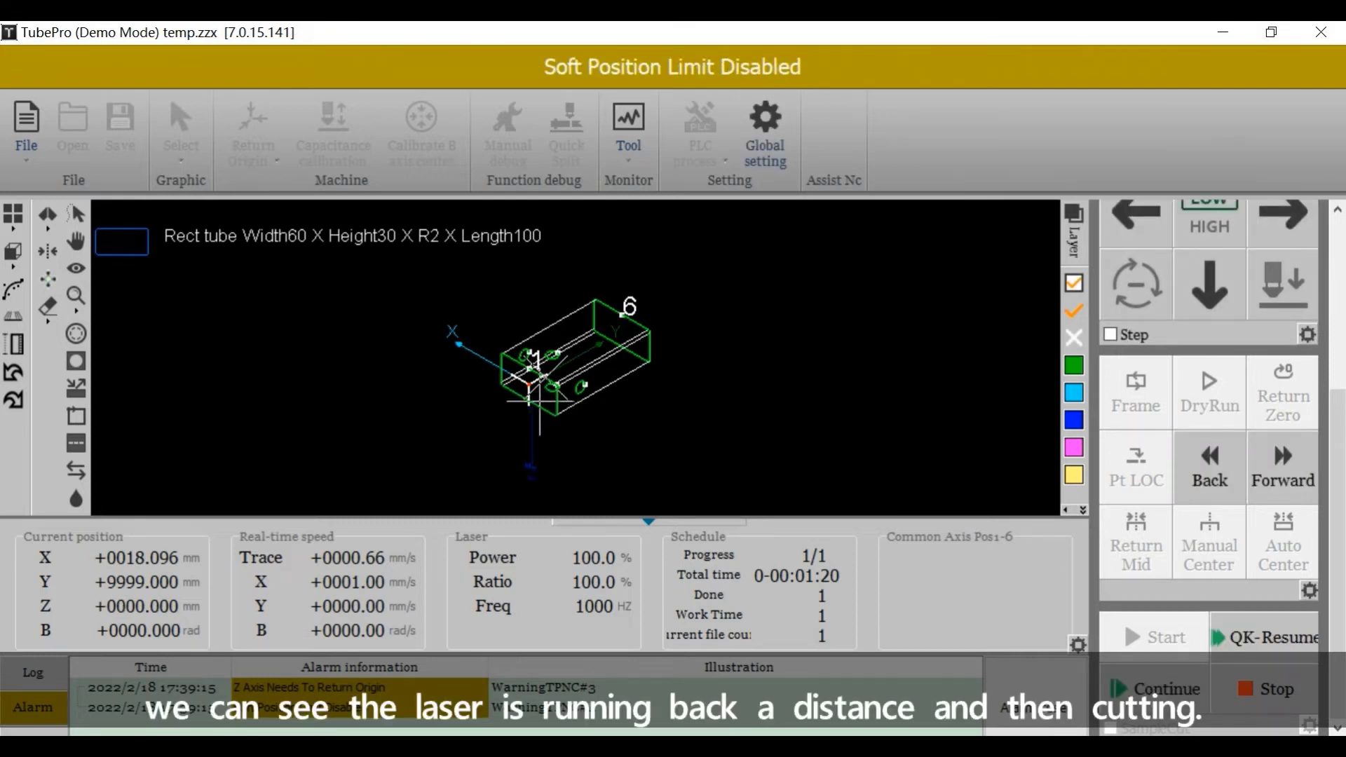
pyautogui.scroll(4, 554, 389)
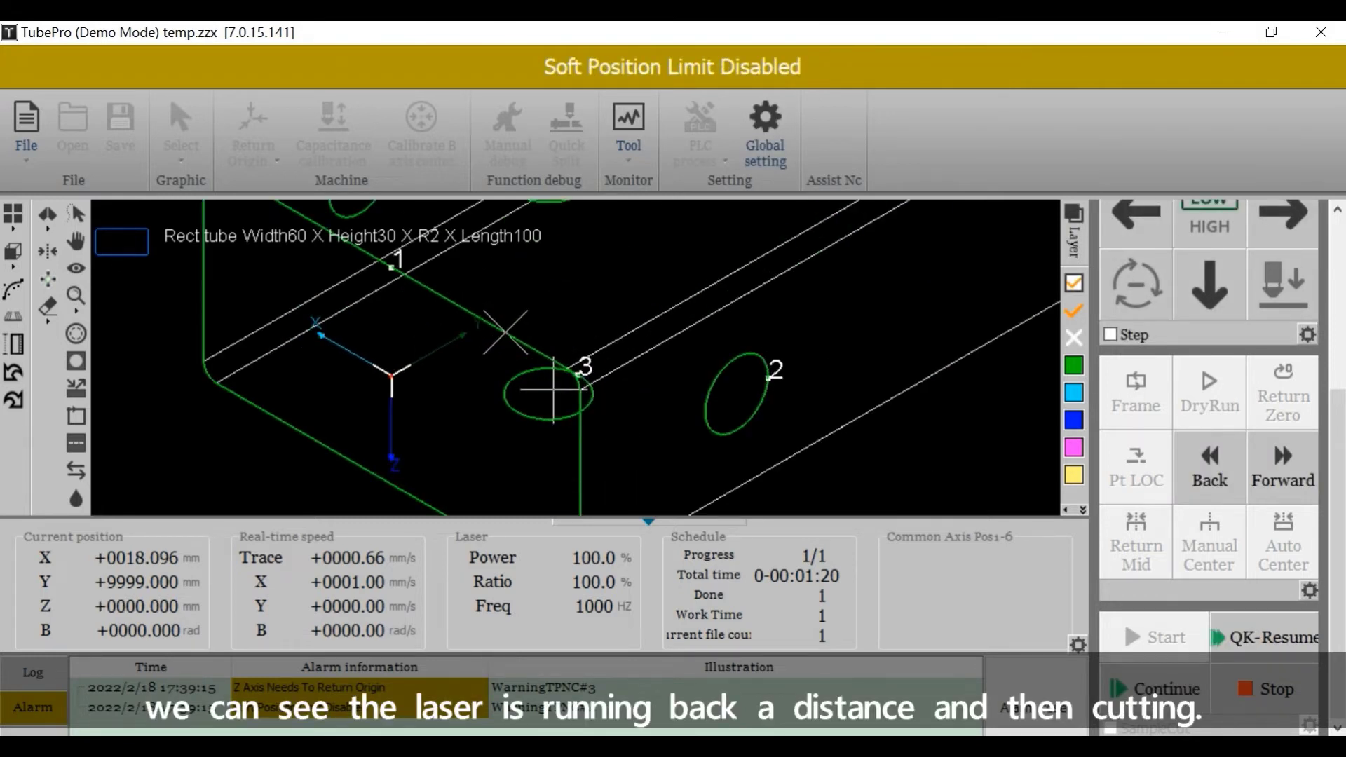
# - Resume the job, then on Work set enable auto-load, auto-unload and chuck-clamp check before start
pyautogui.click(1155, 687)
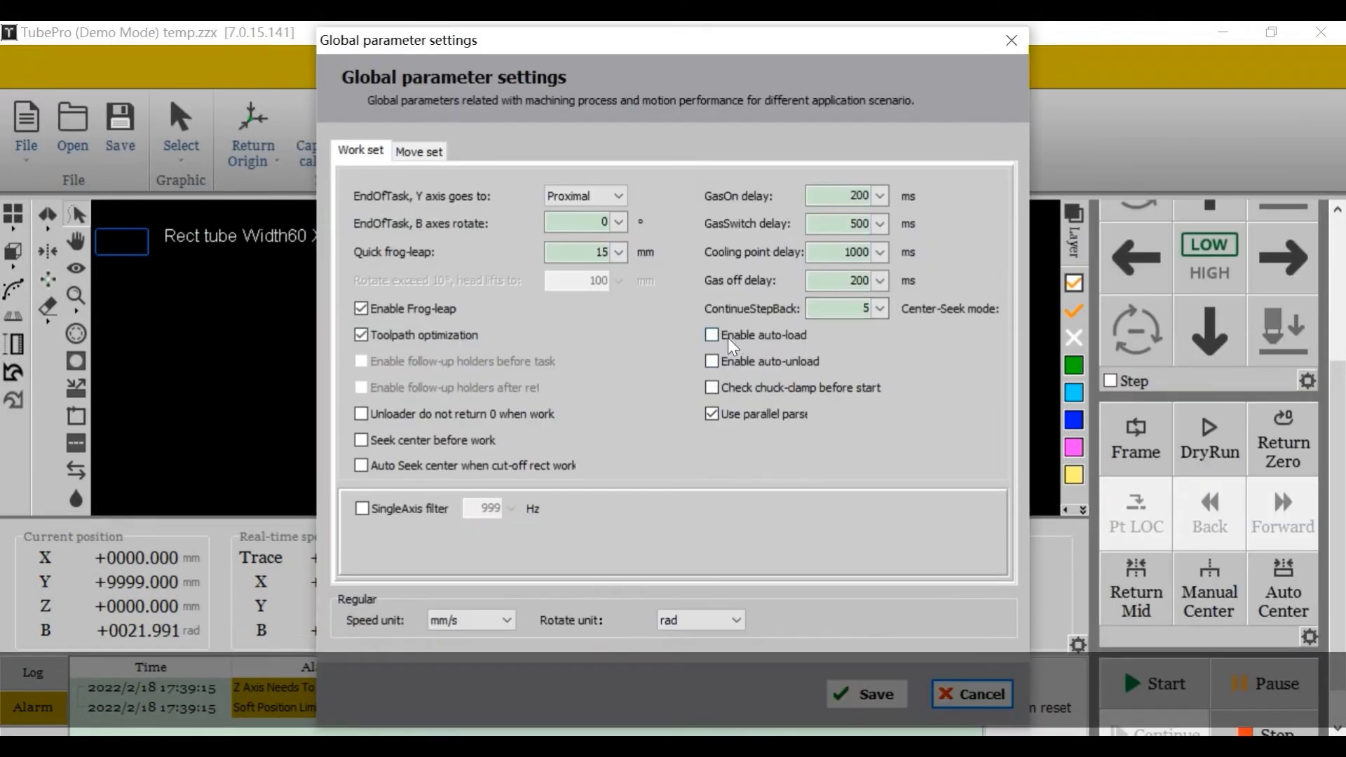
pyautogui.click(712, 335)
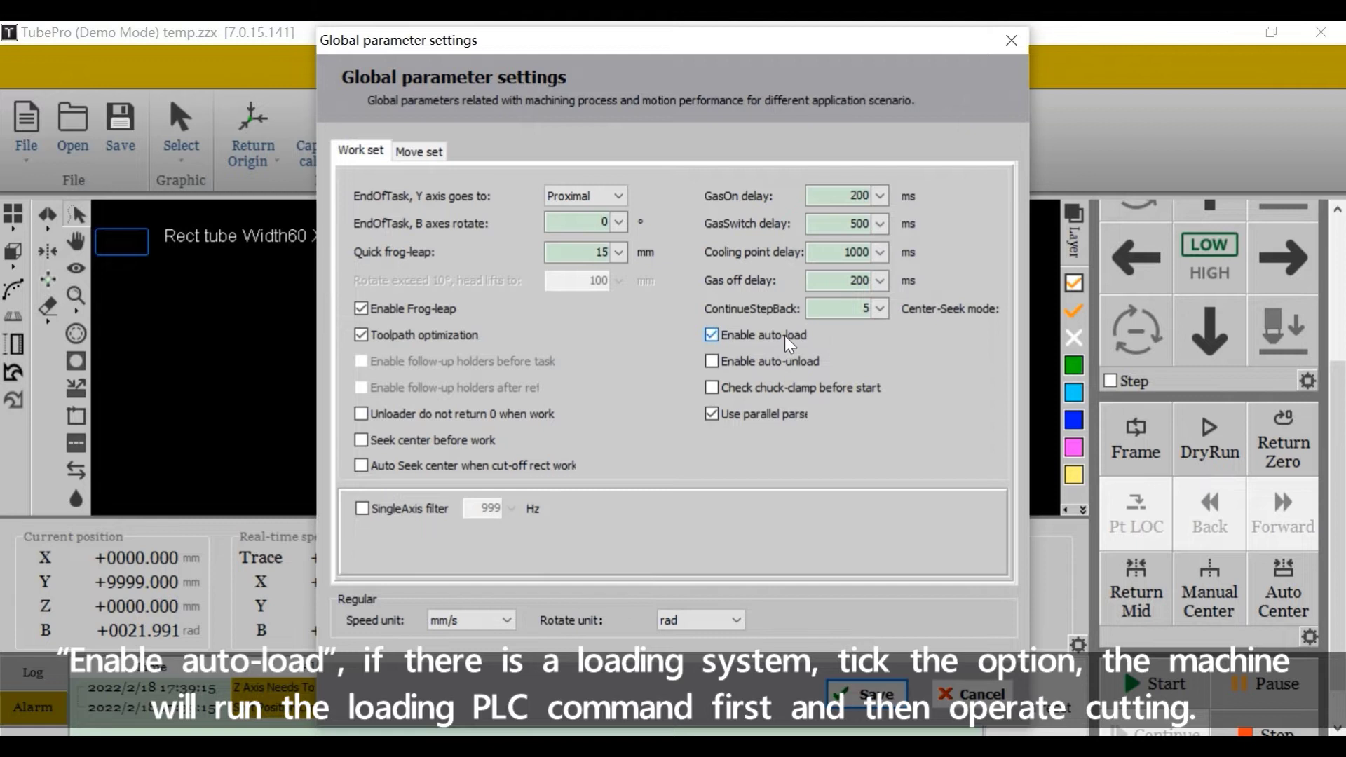
pyautogui.click(713, 363)
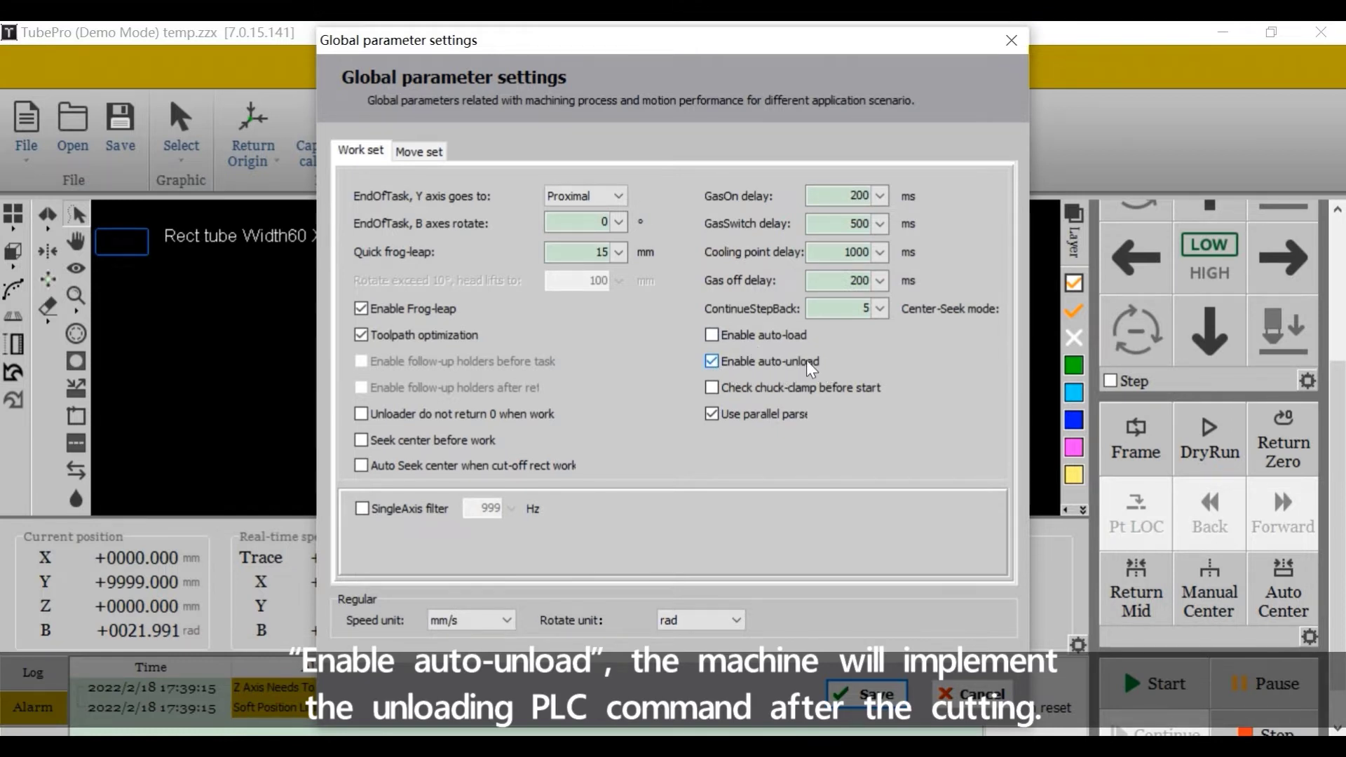
pyautogui.click(713, 389)
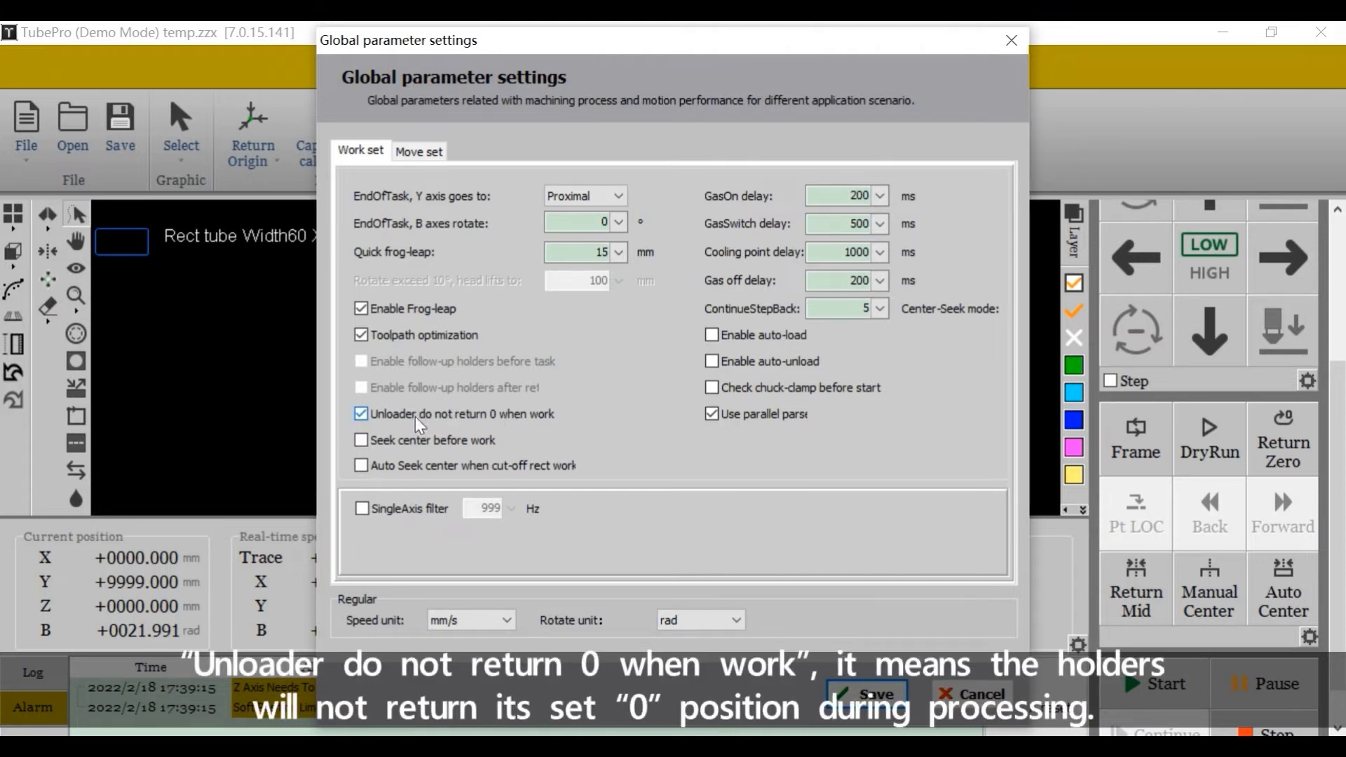
# - Untick Unloader do not return 0, Seek center and Auto Seek center, leaving SingleAxis filter off
pyautogui.click(360, 415)
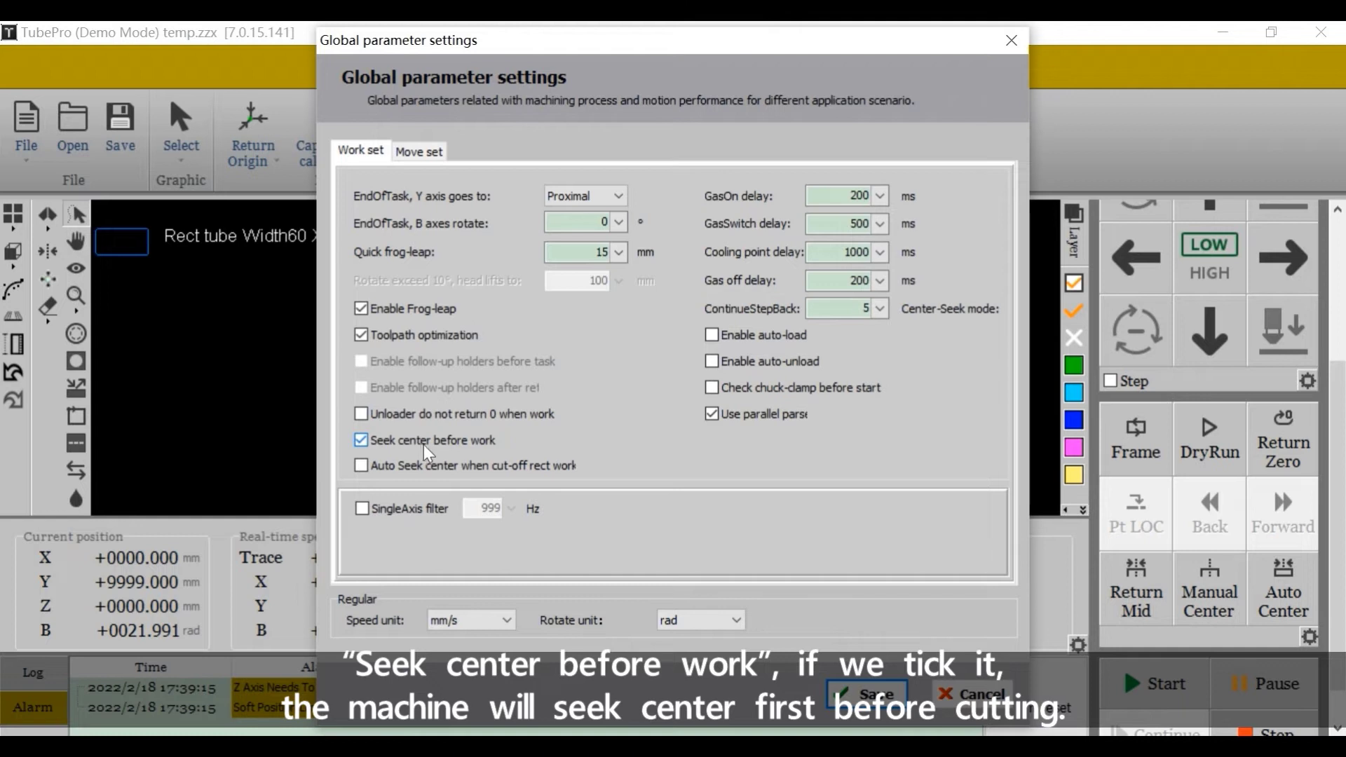
pyautogui.click(360, 439)
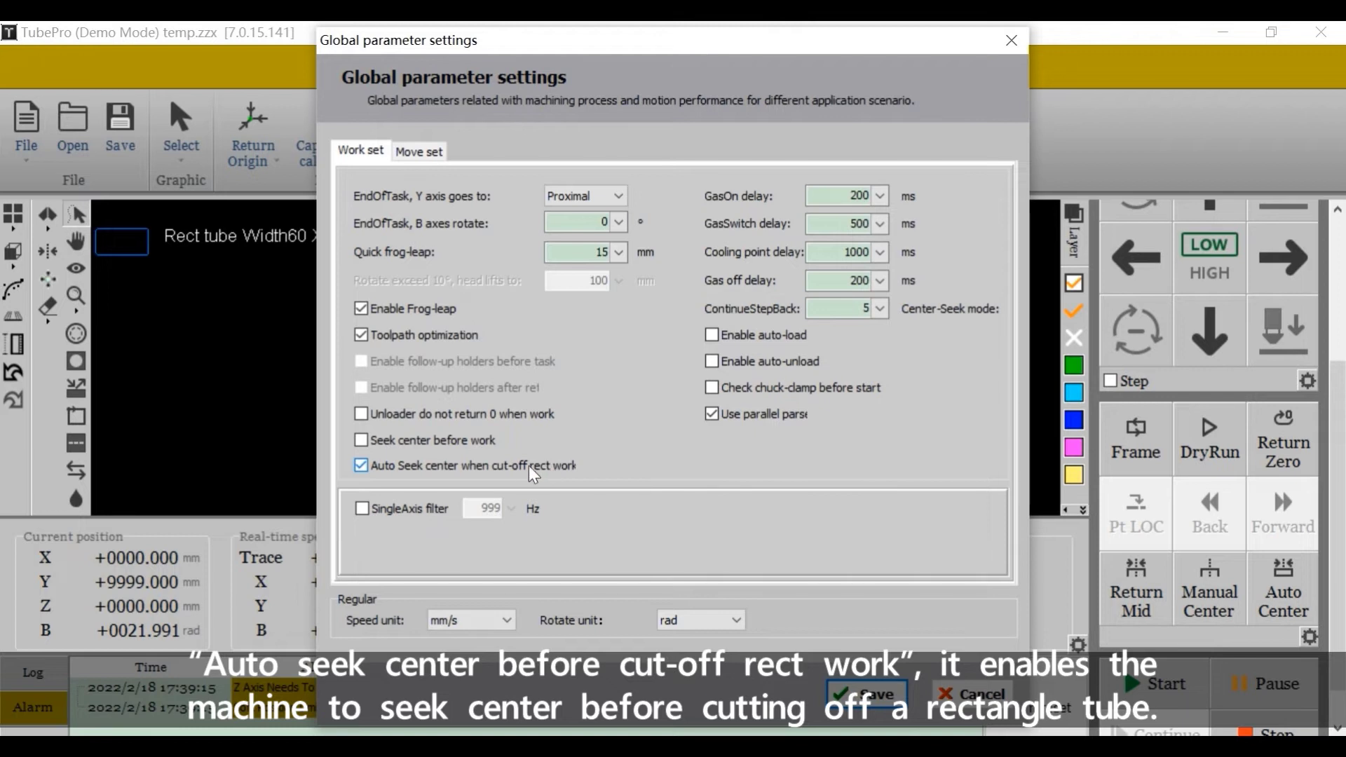
pyautogui.click(362, 465)
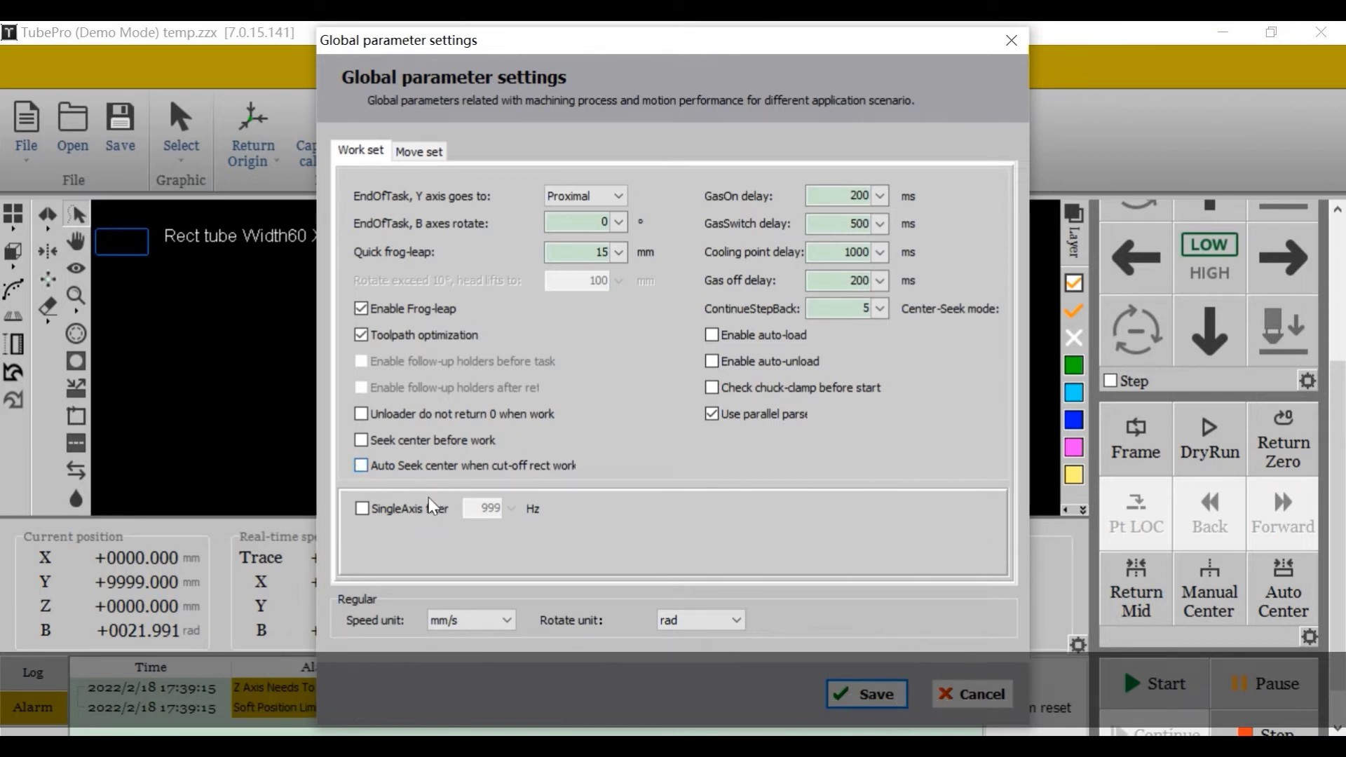
pyautogui.click(362, 509)
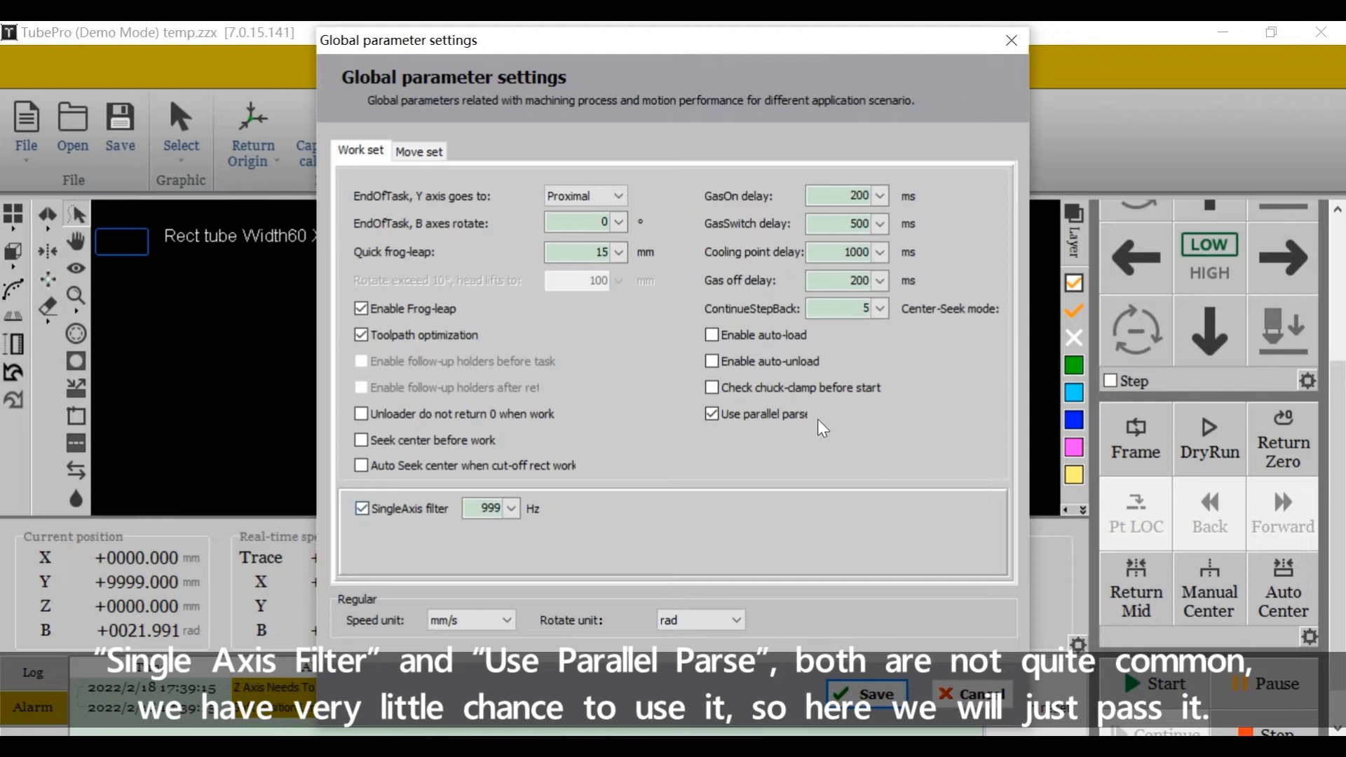
pyautogui.click(364, 509)
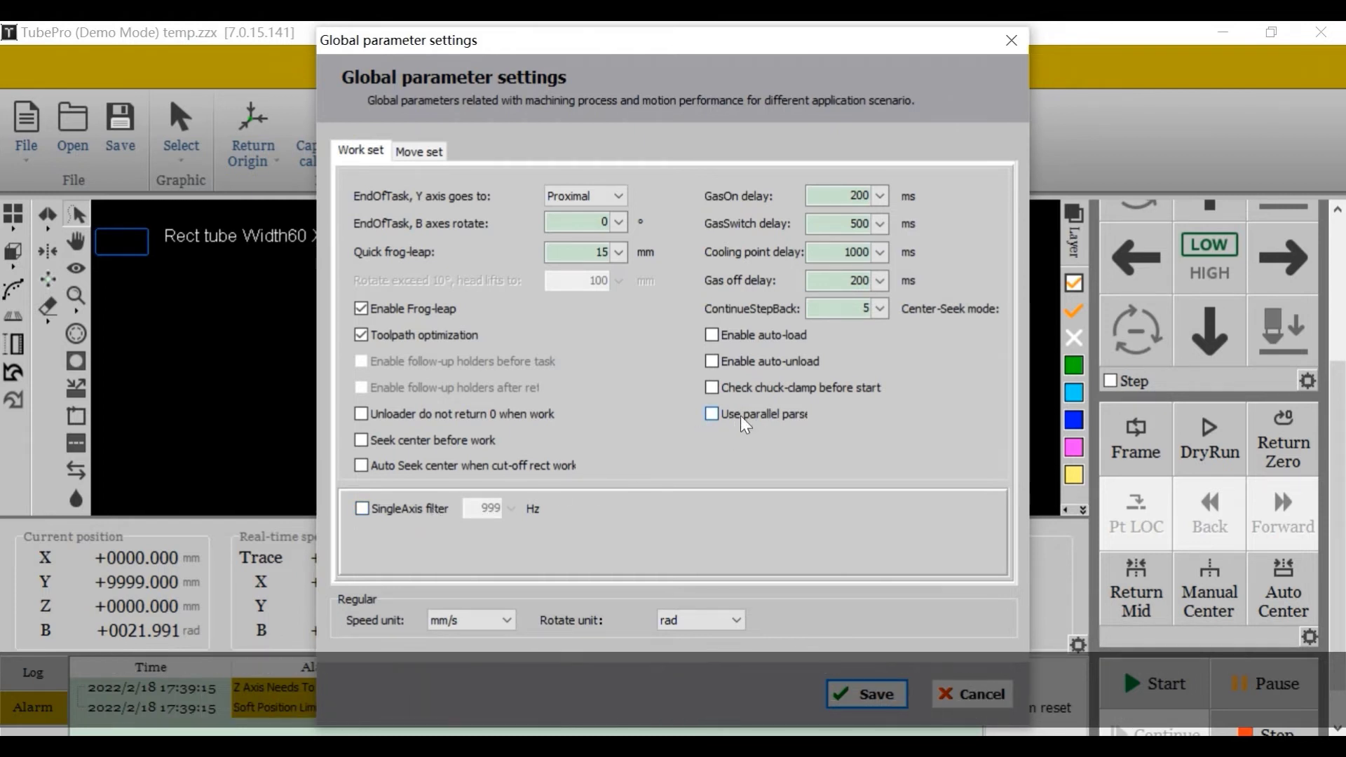
# - Switch to Move set and step through the X, Y and B position speed values
pyautogui.click(419, 150)
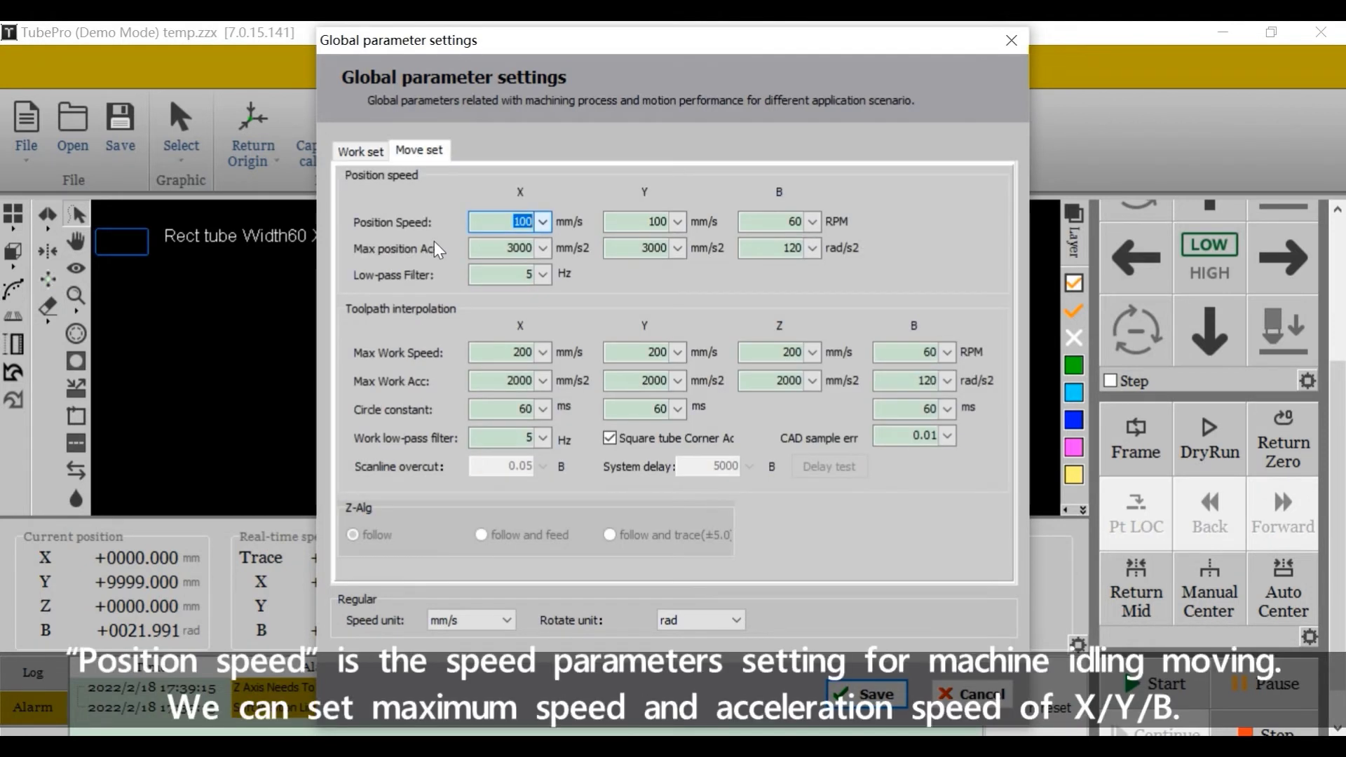
pyautogui.press('Tab')
pyautogui.press('Tab')
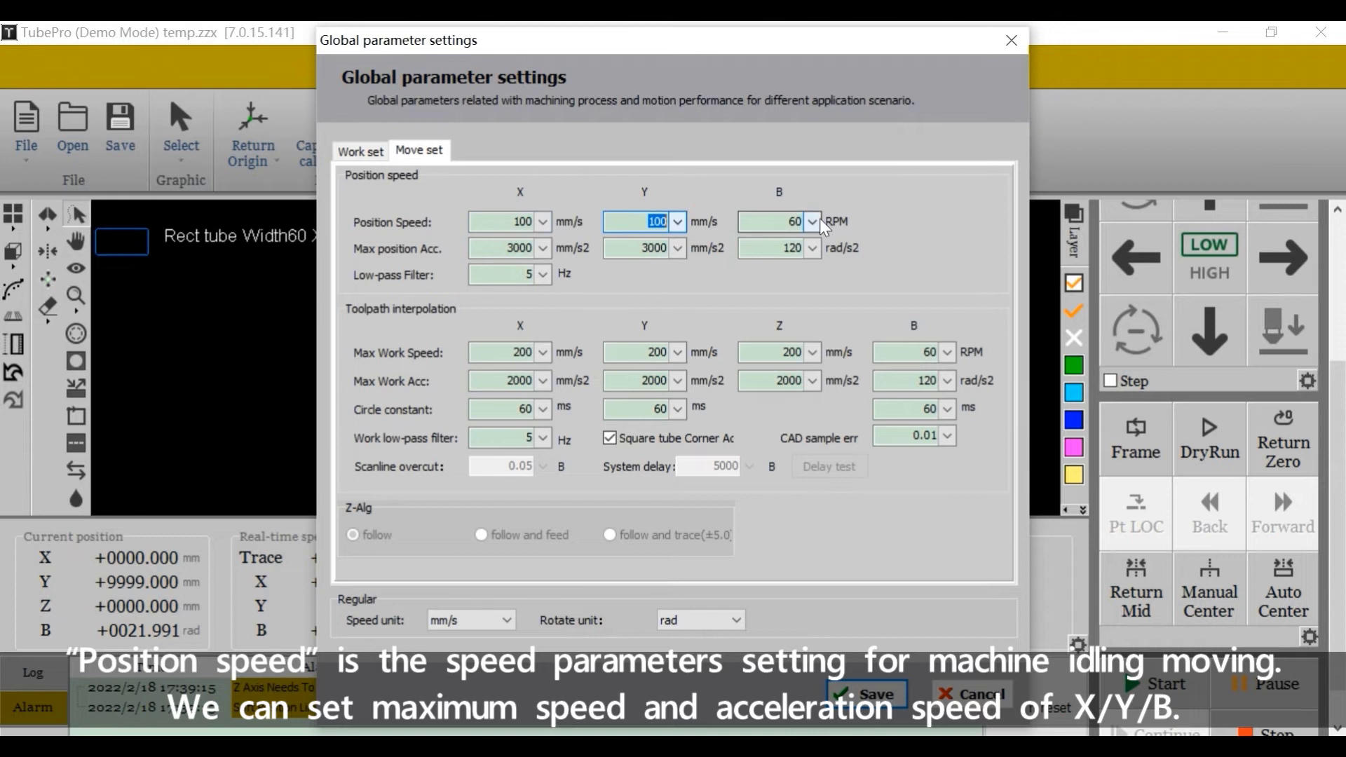
pyautogui.click(509, 221)
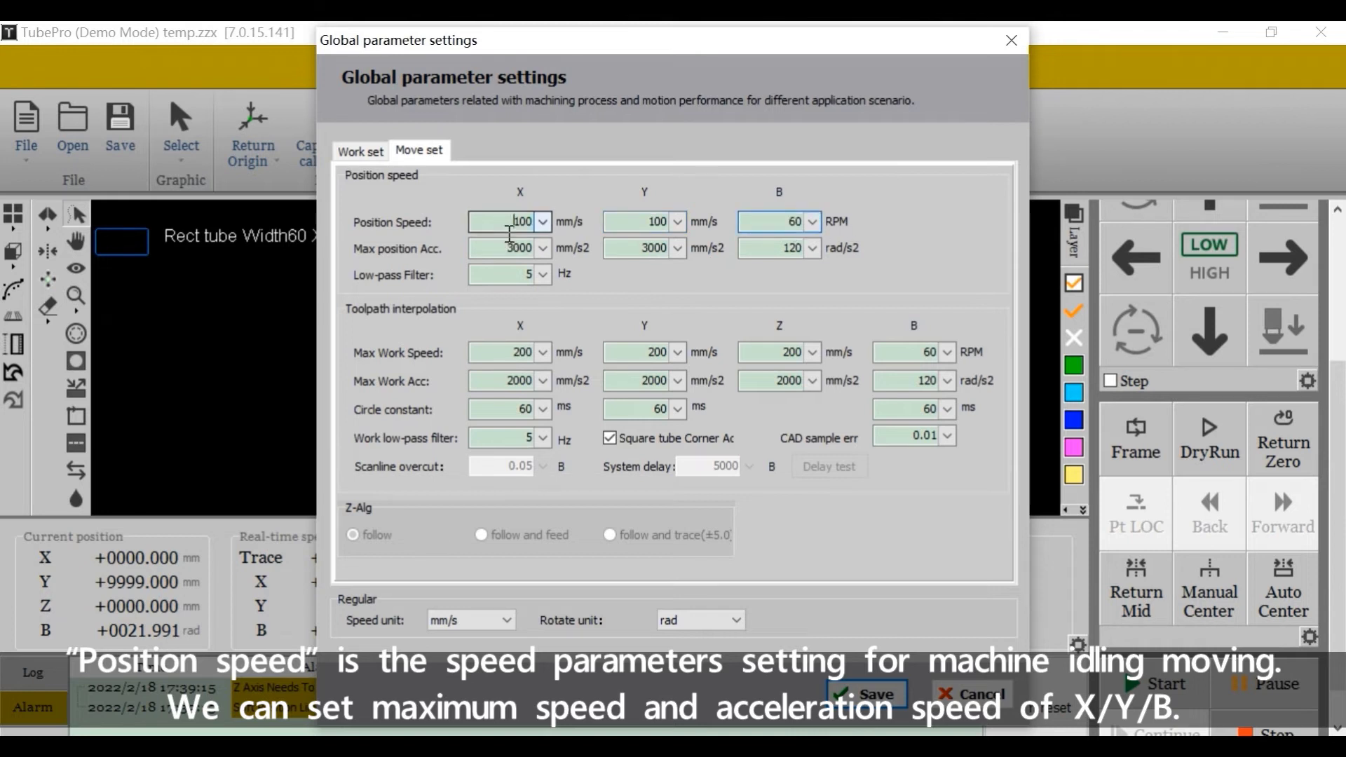
pyautogui.click(645, 222)
pyautogui.click(778, 222)
pyautogui.hotkey('shift', 'Tab')
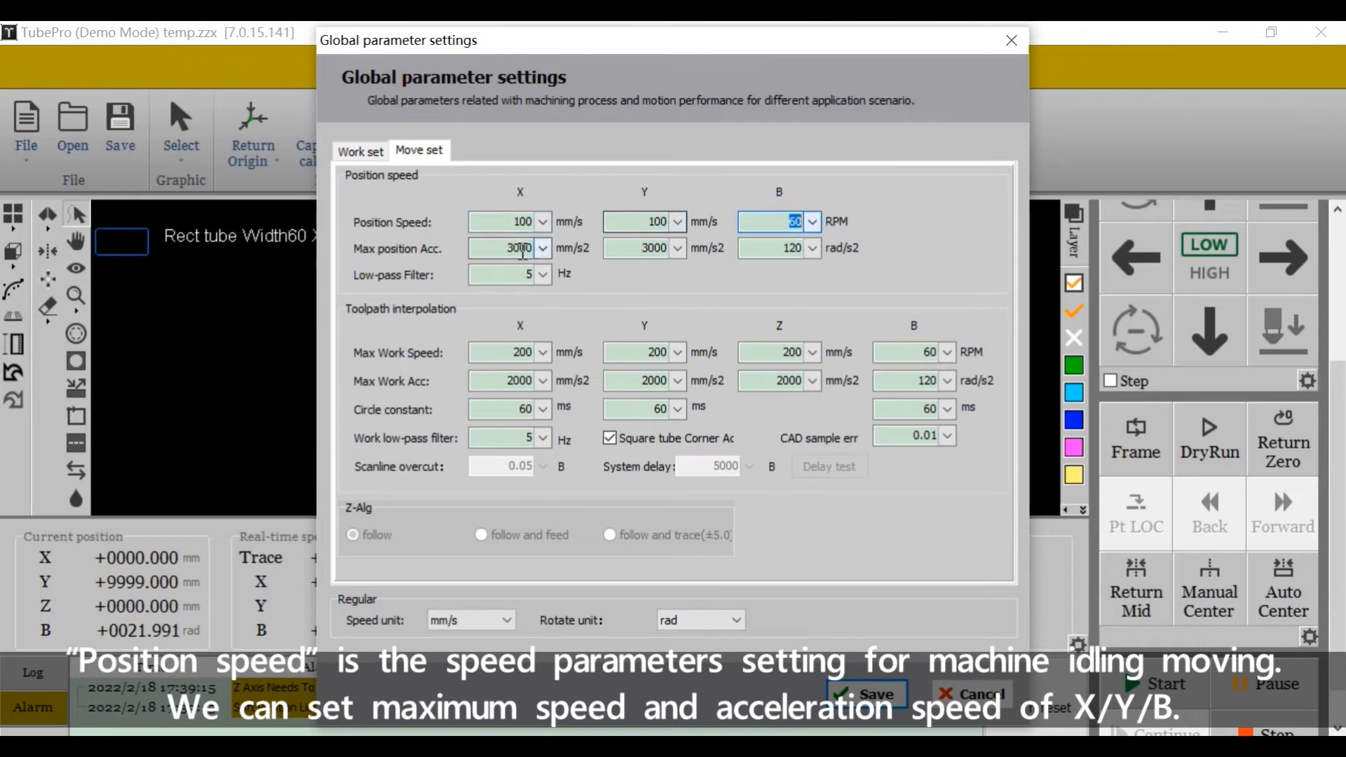
pyautogui.hotkey('shift', 'Tab')
pyautogui.click(666, 221)
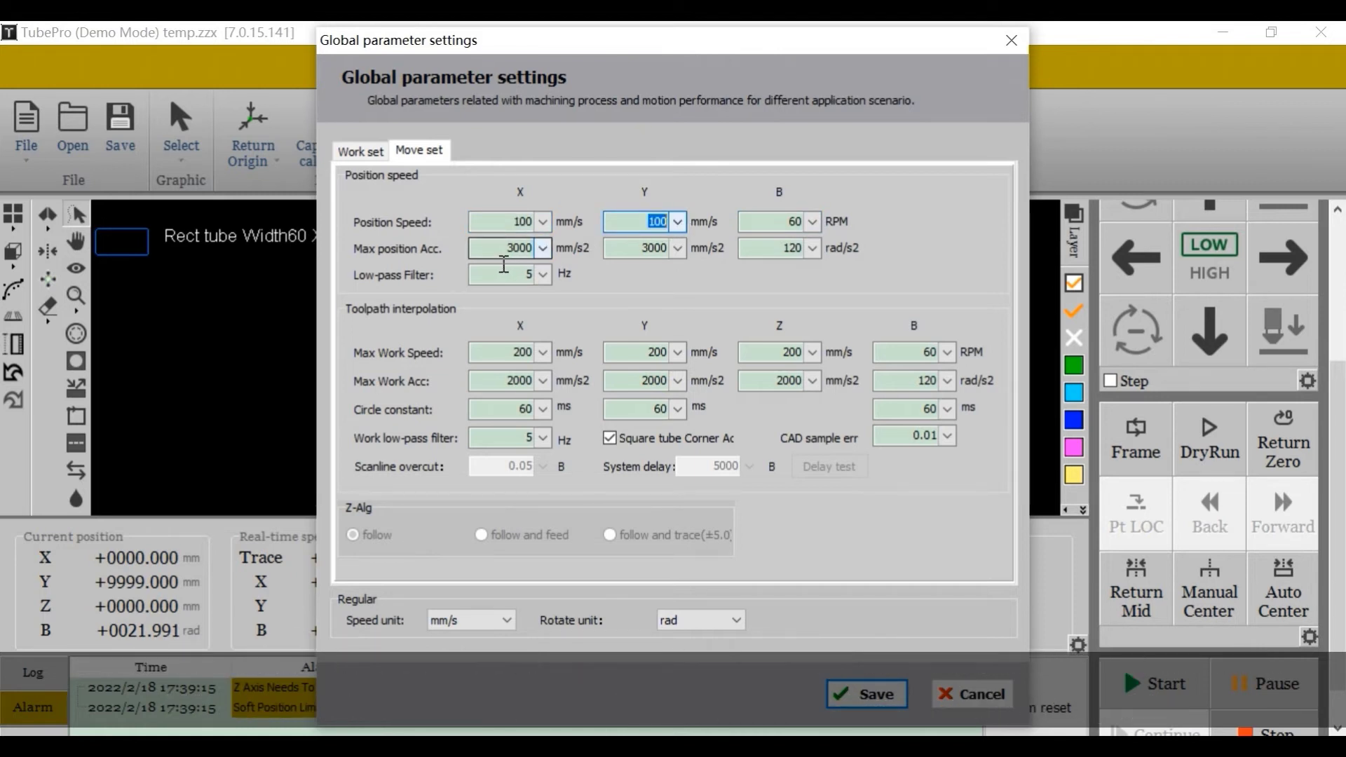
# - Inspect the X and Y max position accelerations and the 5 Hz low-pass filter
pyautogui.click(509, 248)
pyautogui.click(652, 248)
pyautogui.click(666, 222)
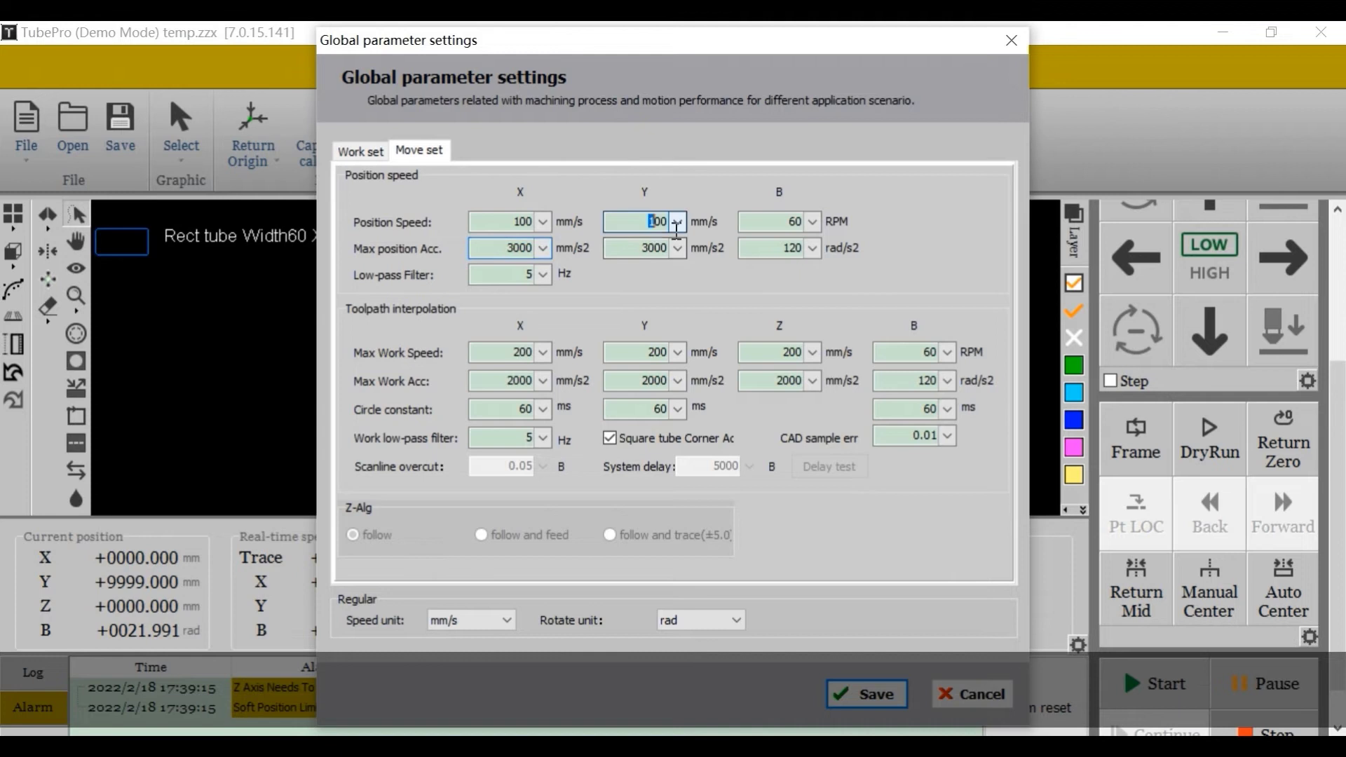
pyautogui.click(785, 221)
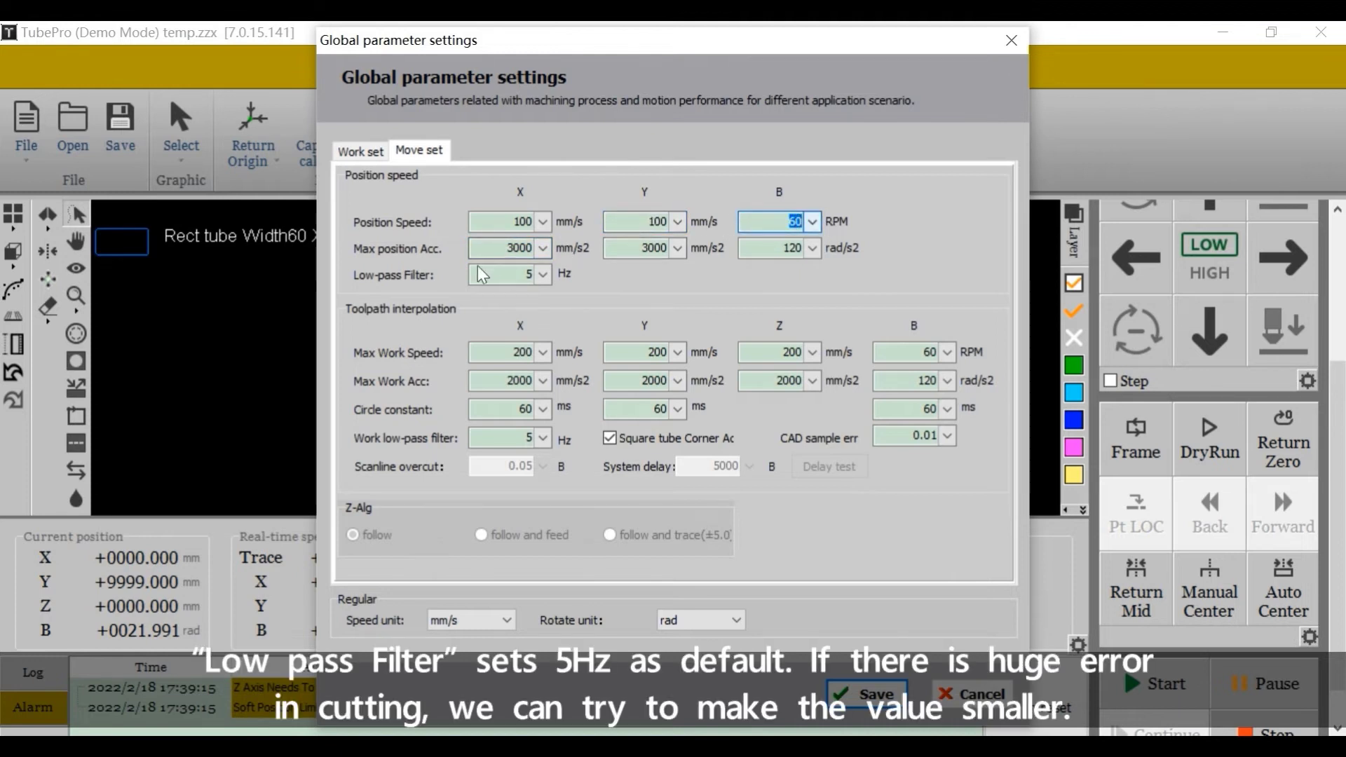
pyautogui.click(522, 275)
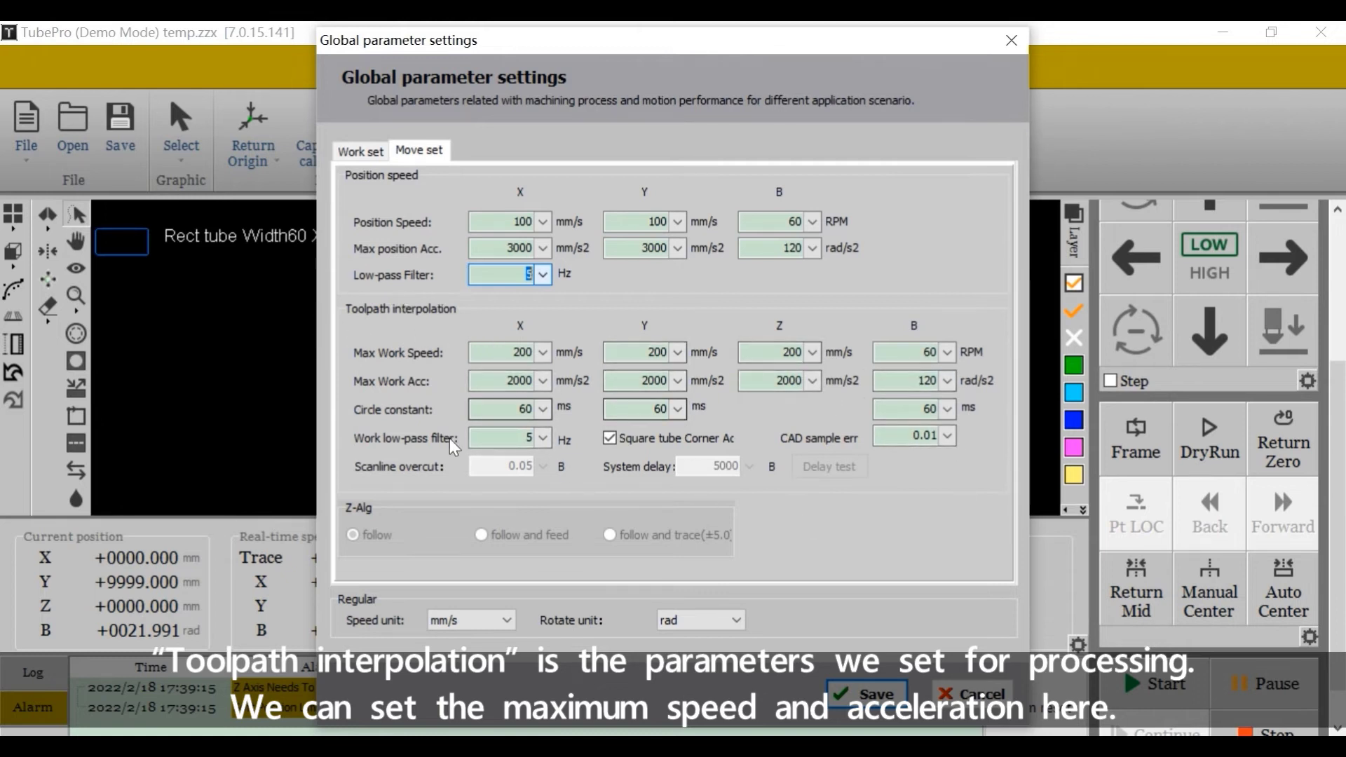
pyautogui.click(518, 354)
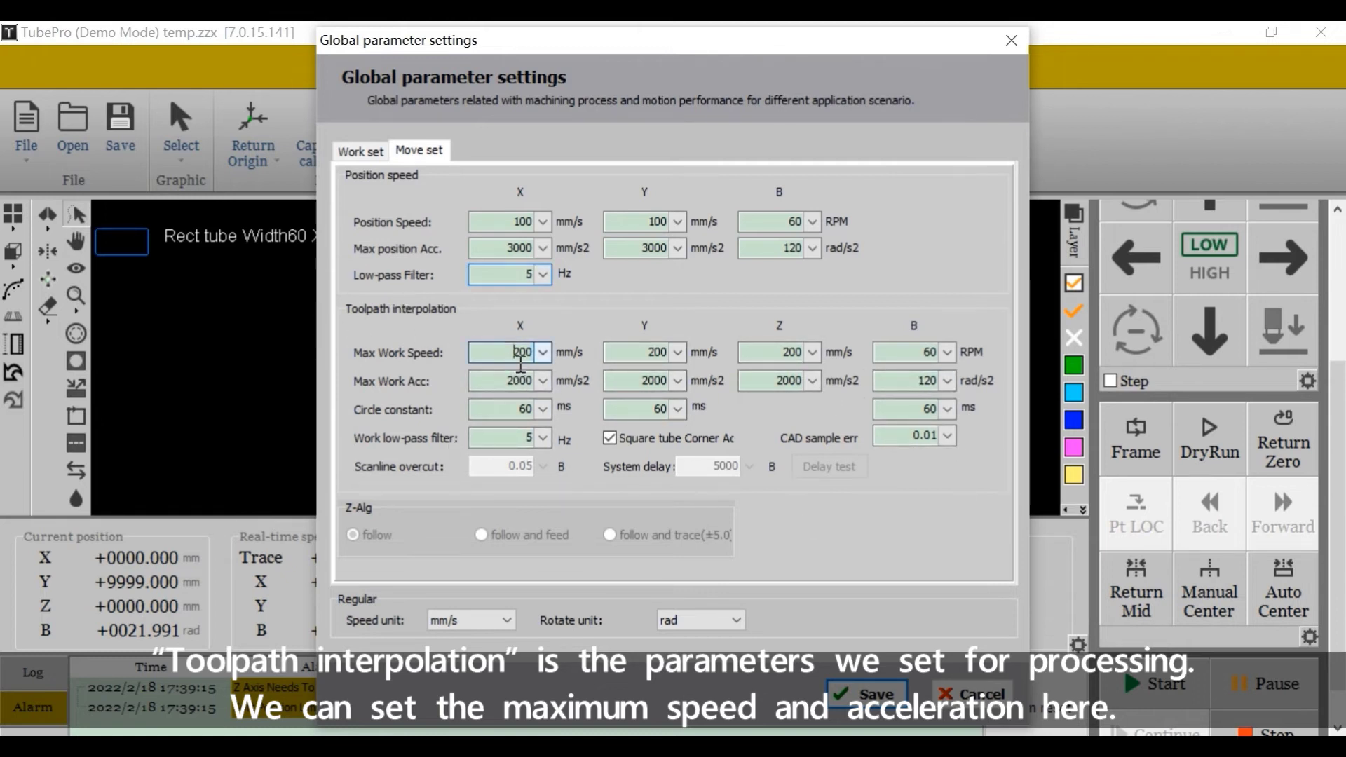
pyautogui.click(640, 354)
pyautogui.click(483, 382)
pyautogui.click(624, 382)
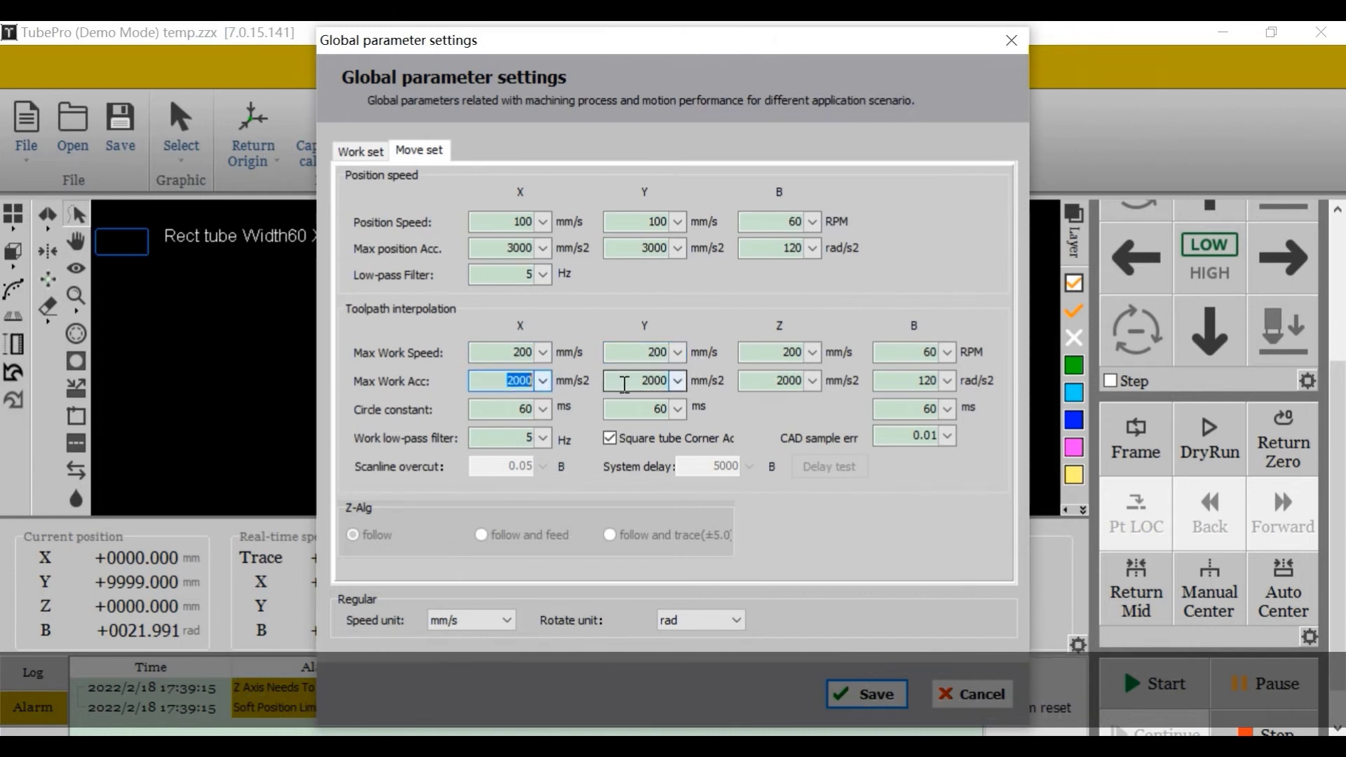
pyautogui.click(785, 382)
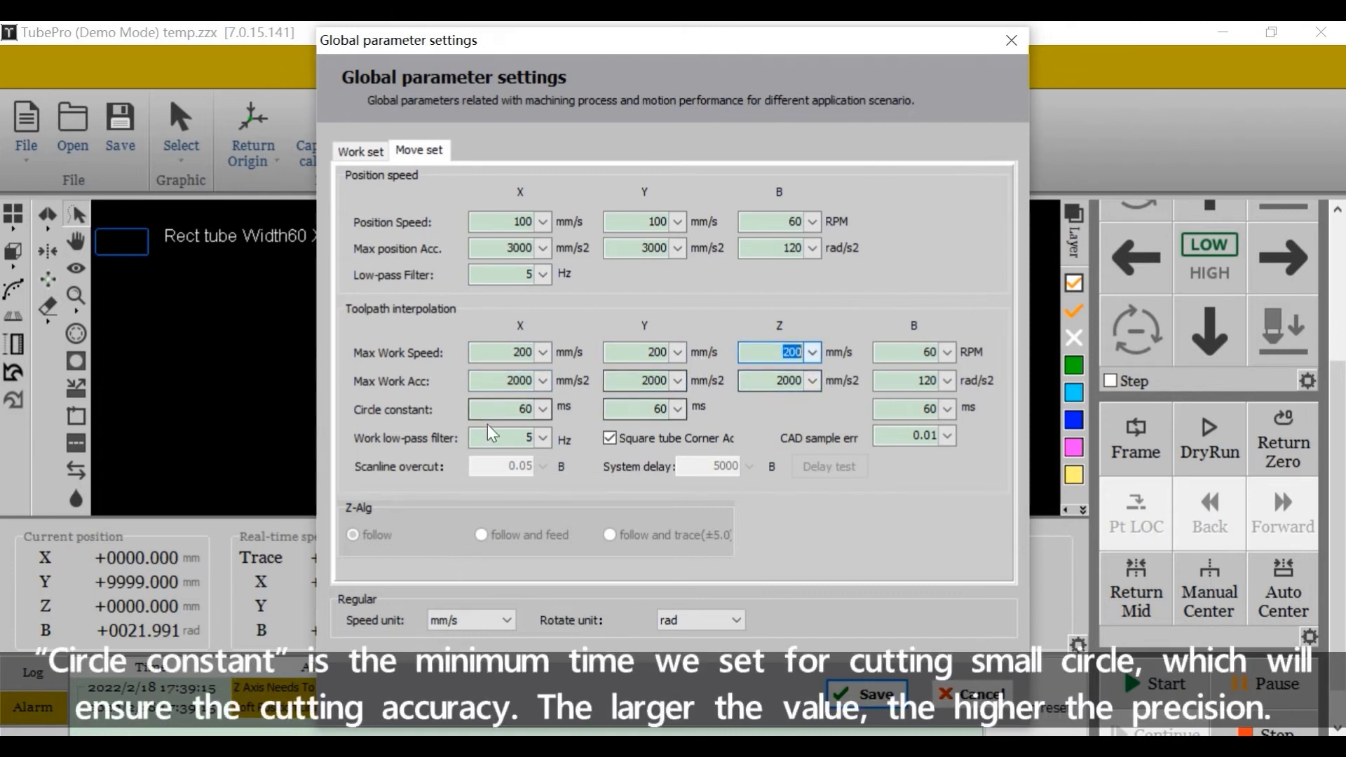
pyautogui.click(536, 411)
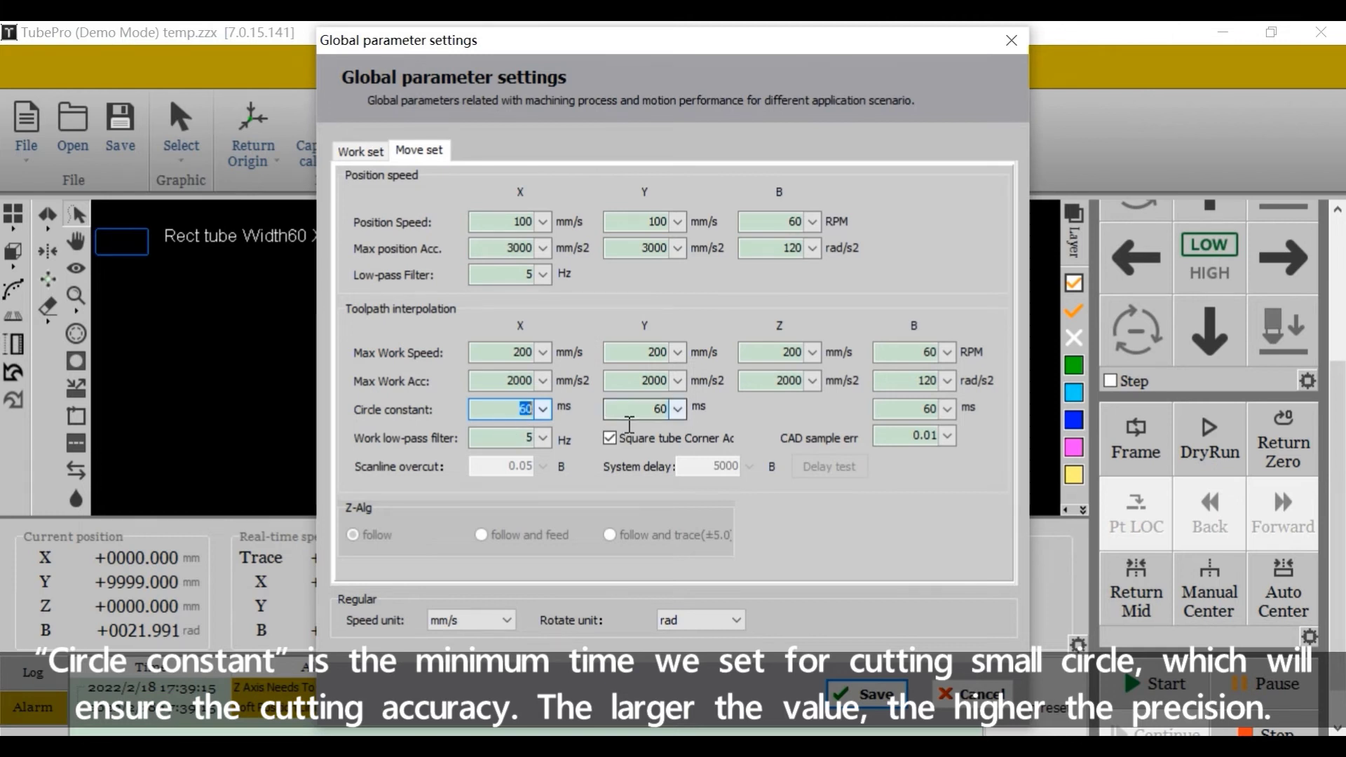
pyautogui.click(666, 410)
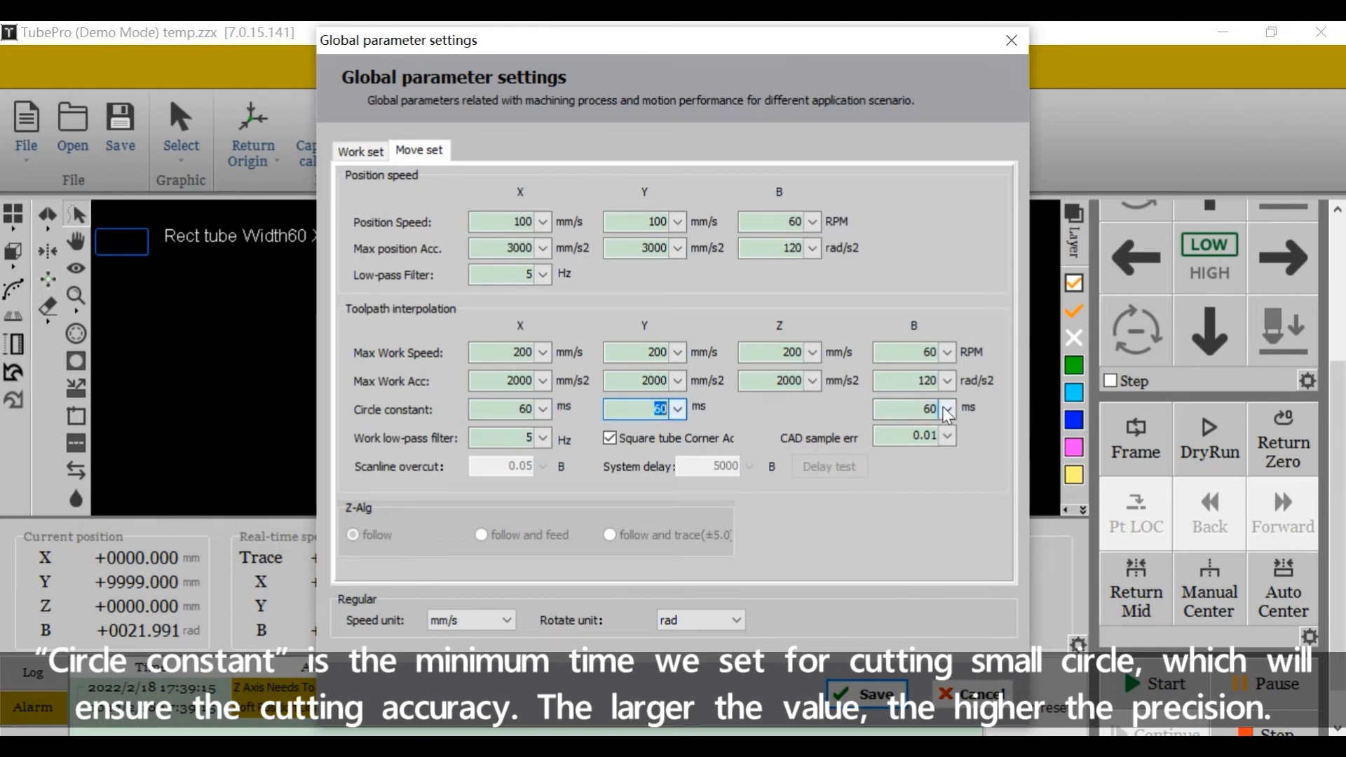
pyautogui.click(911, 410)
pyautogui.click(515, 410)
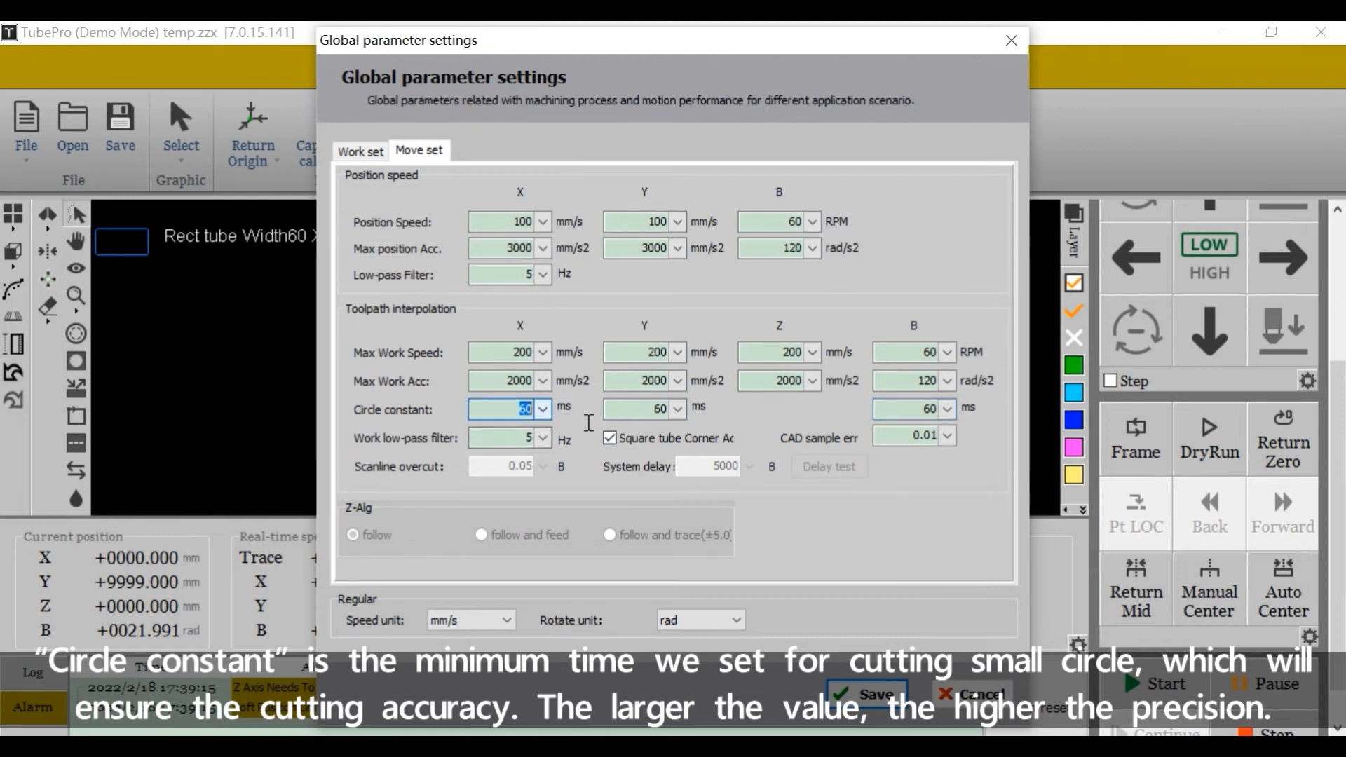
pyautogui.click(652, 410)
pyautogui.click(932, 410)
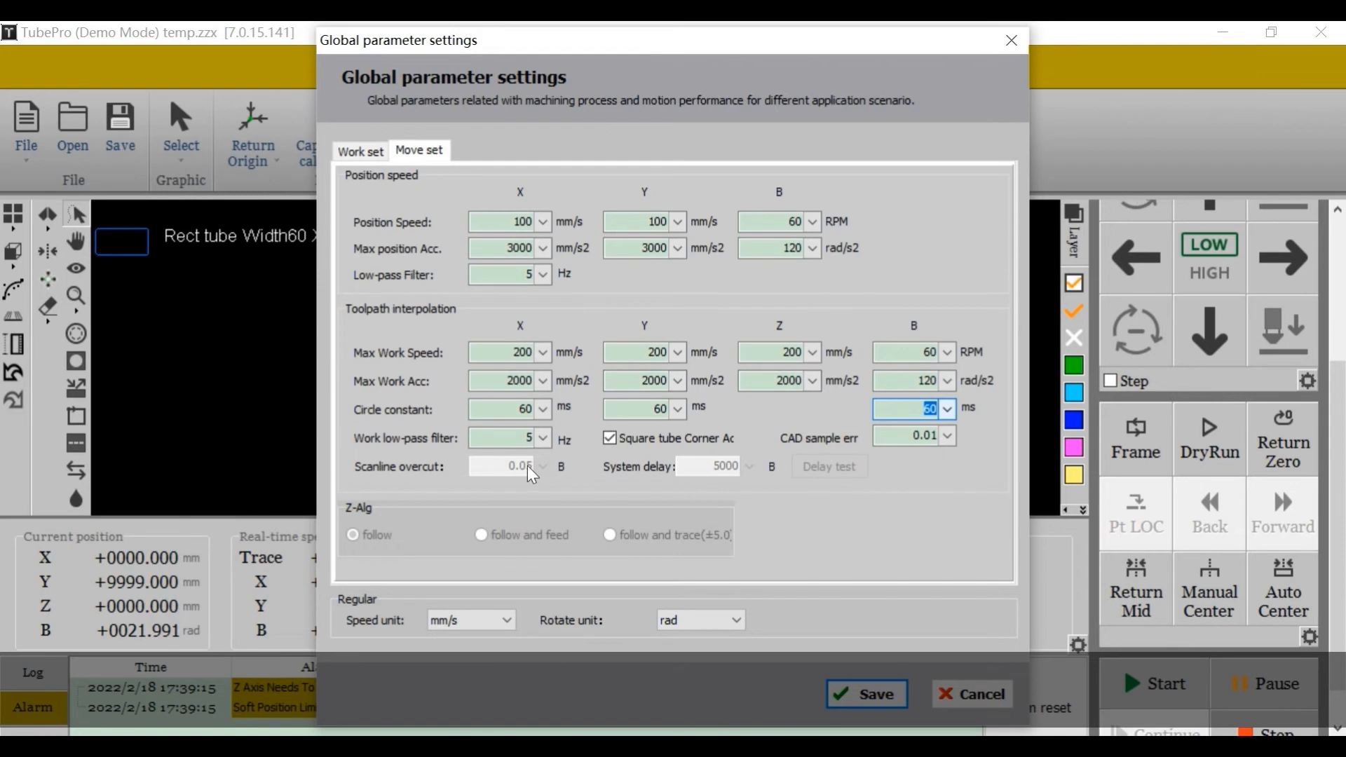
pyautogui.click(530, 438)
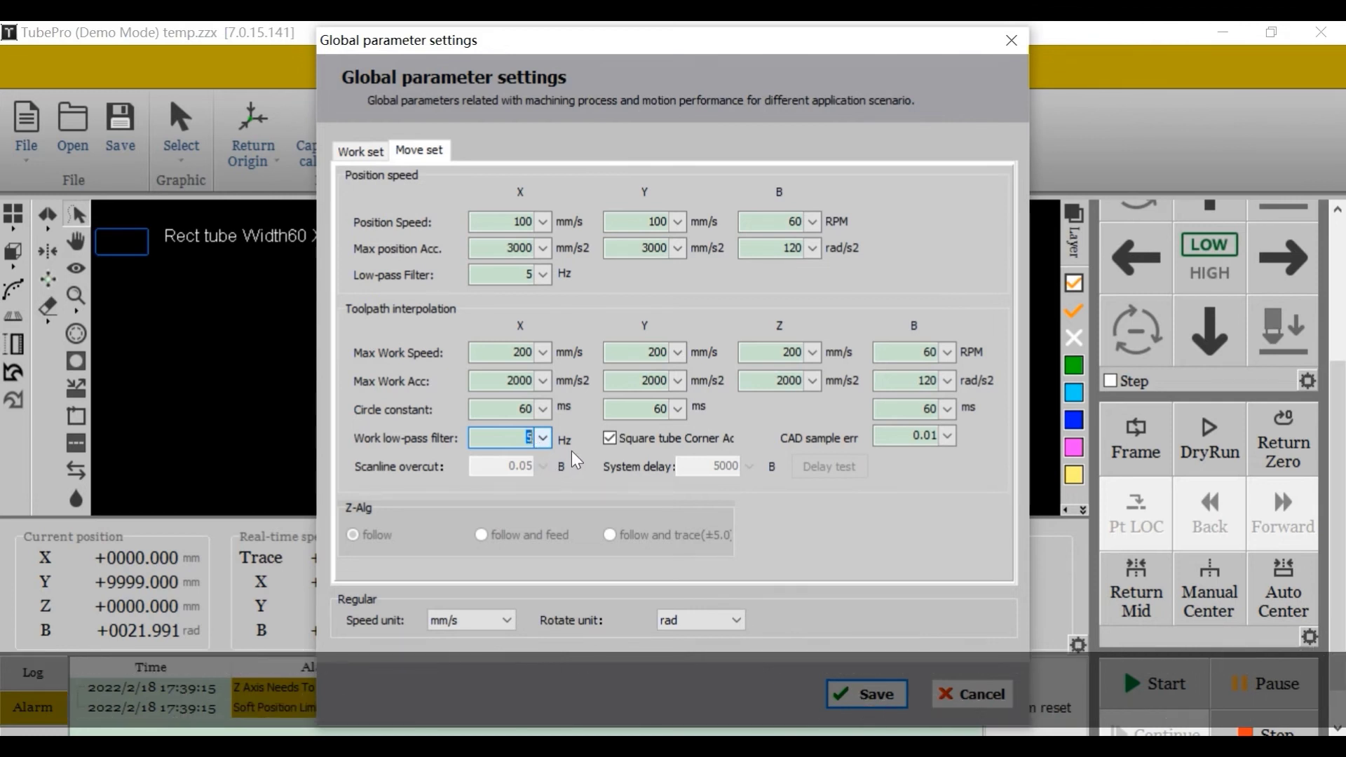
pyautogui.click(613, 439)
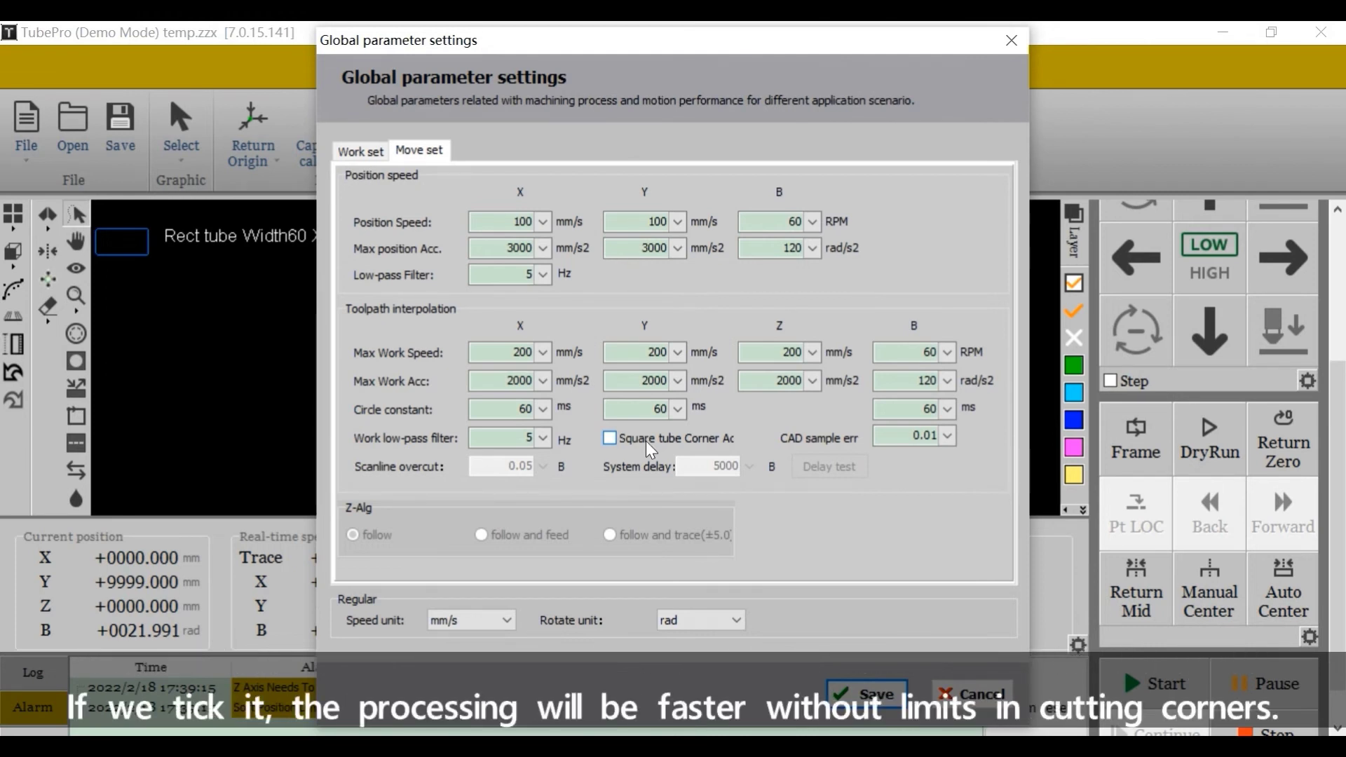
pyautogui.click(608, 439)
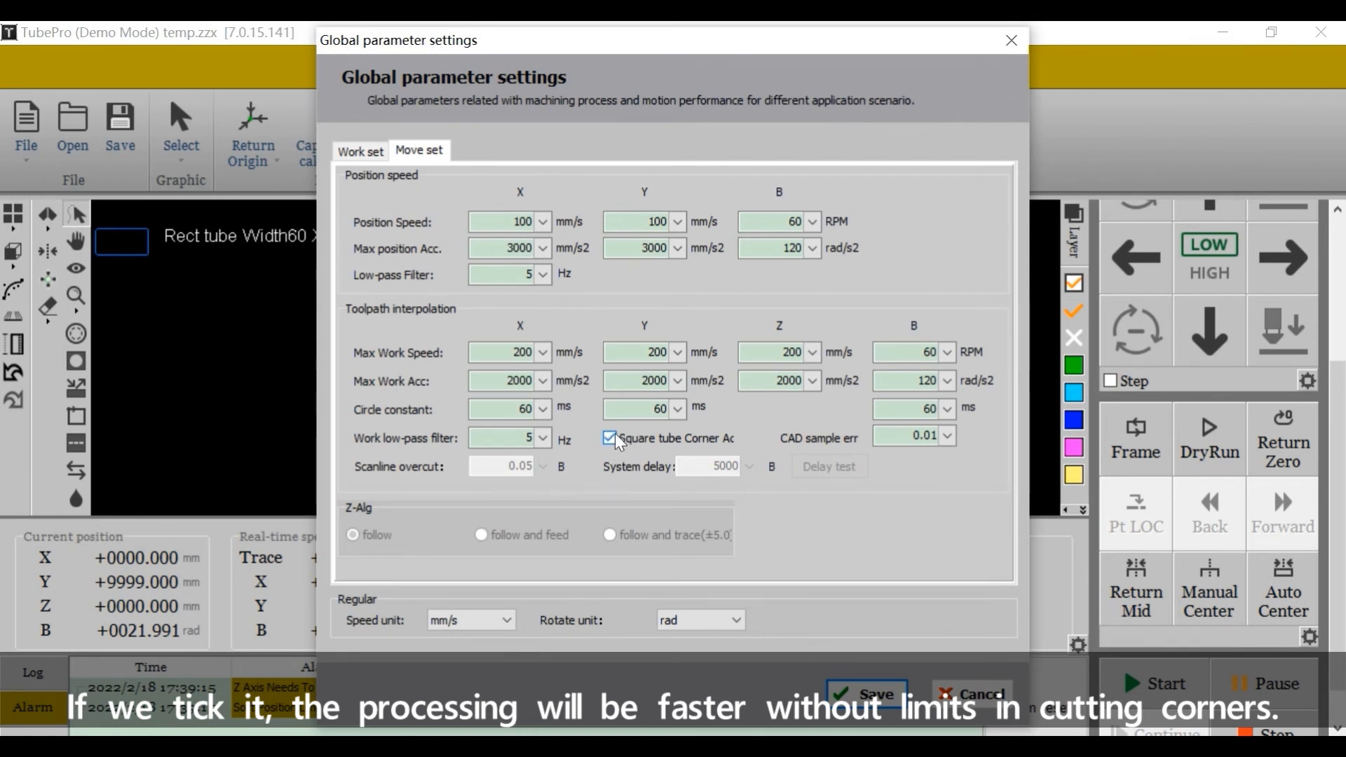